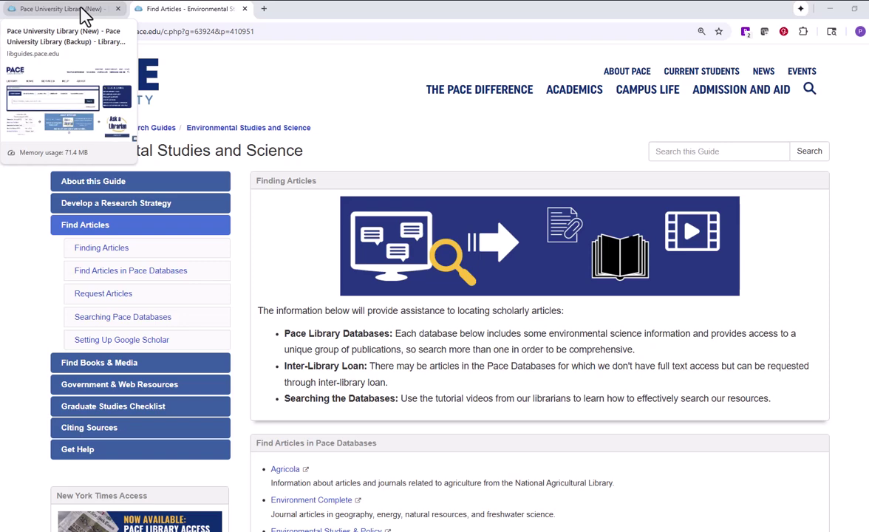
Show the Databases search options on the Pace University Library homepage.
{"action": "left_click", "coordinate": [83, 11]}
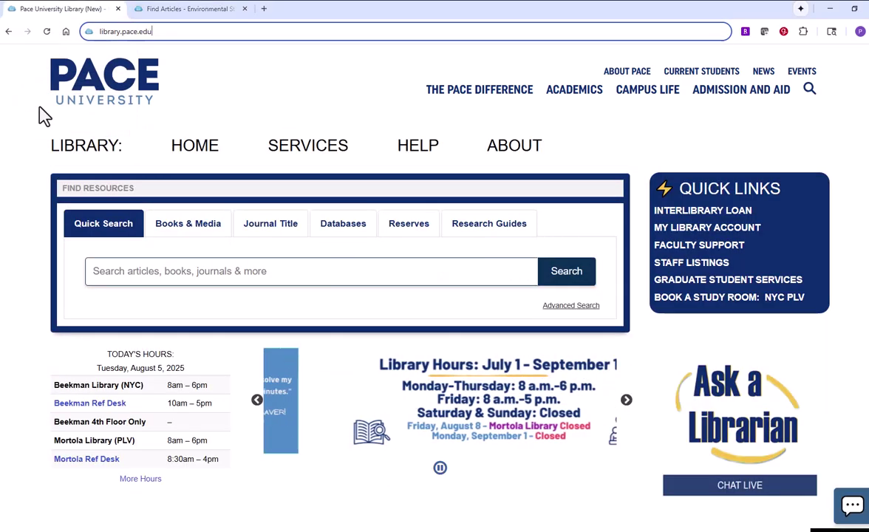
{"action": "left_click", "coordinate": [360, 234]}
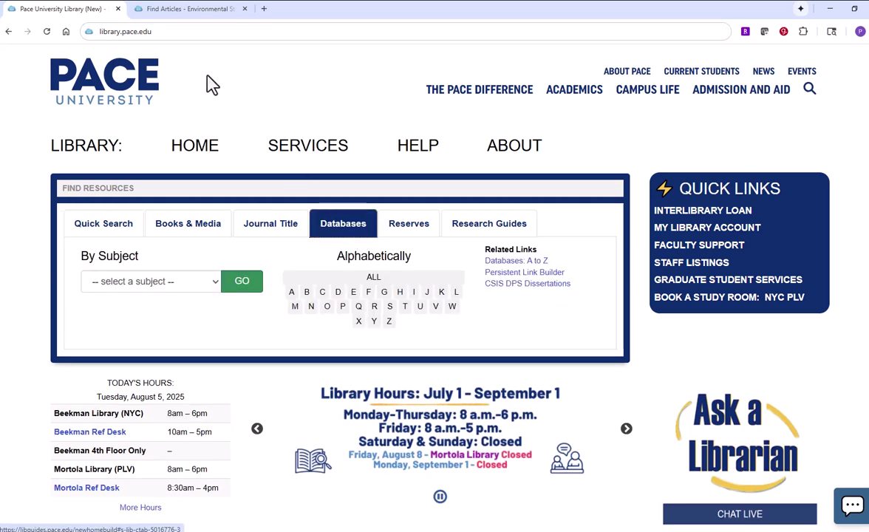
Open the Environment Complete database from the article databases listed in the Environmental Studies and Science guide.
{"action": "left_click", "coordinate": [208, 10]}
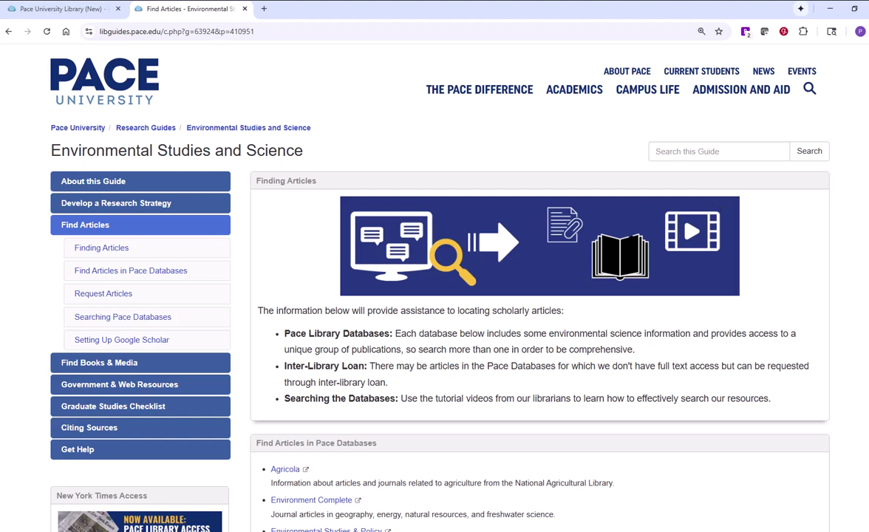
{"action": "scroll", "coordinate": [436, 295], "scroll_direction": "down", "scroll_amount": 1}
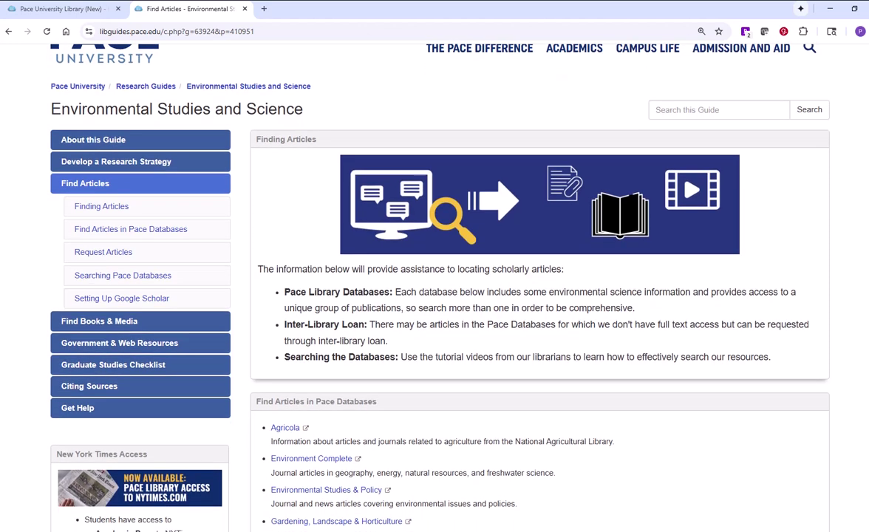
{"action": "scroll", "coordinate": [436, 296], "scroll_direction": "down", "scroll_amount": 1}
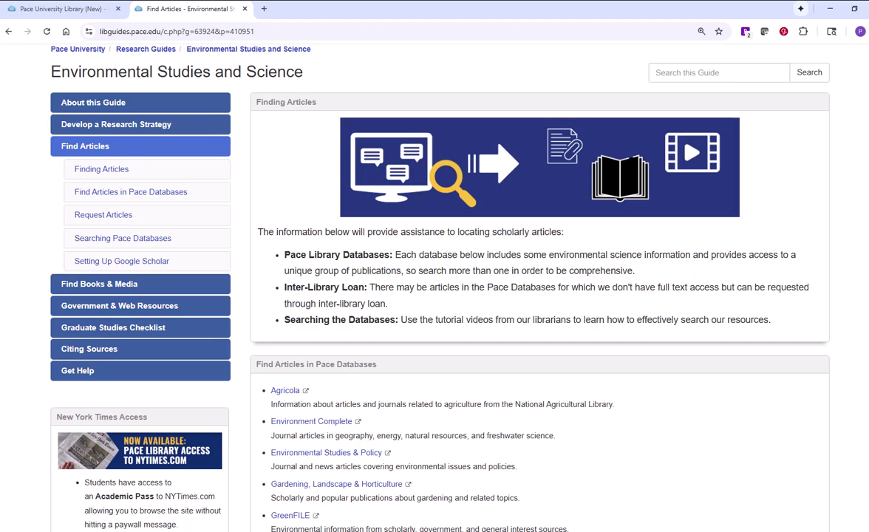
{"action": "scroll", "coordinate": [434, 295], "scroll_direction": "down", "scroll_amount": 1}
{"action": "scroll", "coordinate": [435, 295], "scroll_direction": "down", "scroll_amount": 2}
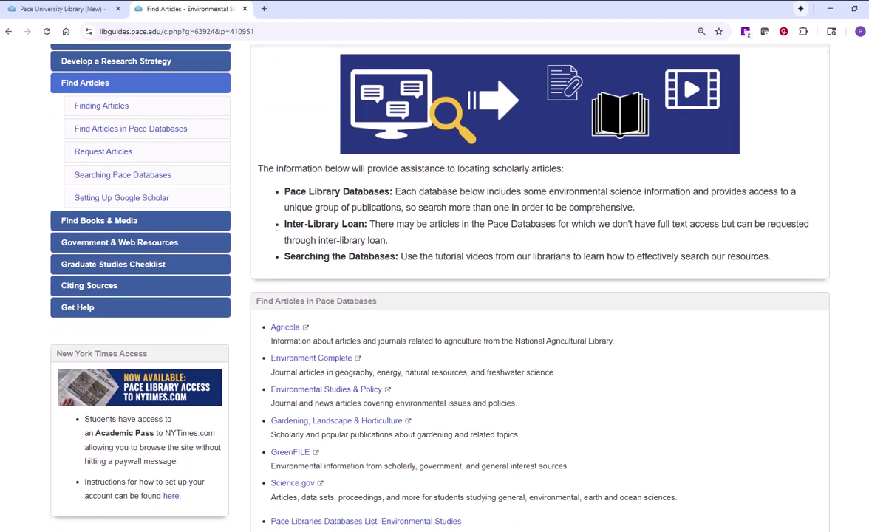
{"action": "scroll", "coordinate": [434, 296], "scroll_direction": "down", "scroll_amount": 3}
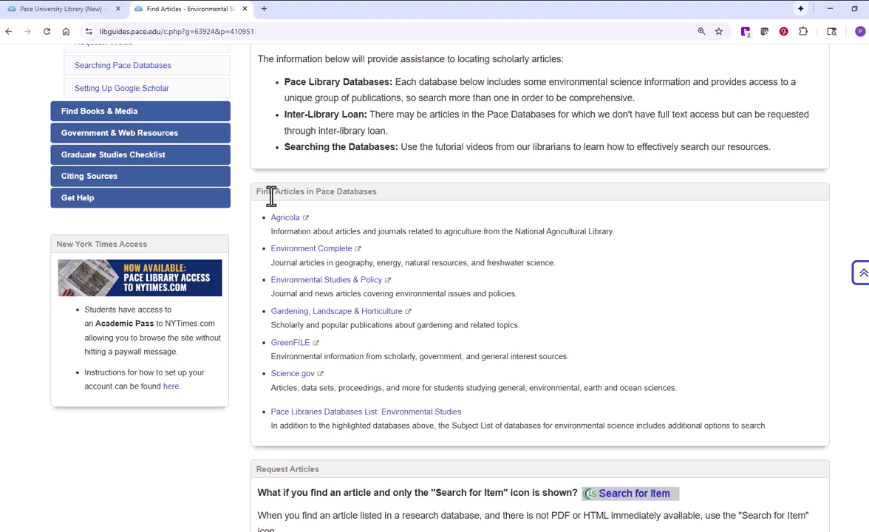
{"action": "left_click", "coordinate": [323, 252]}
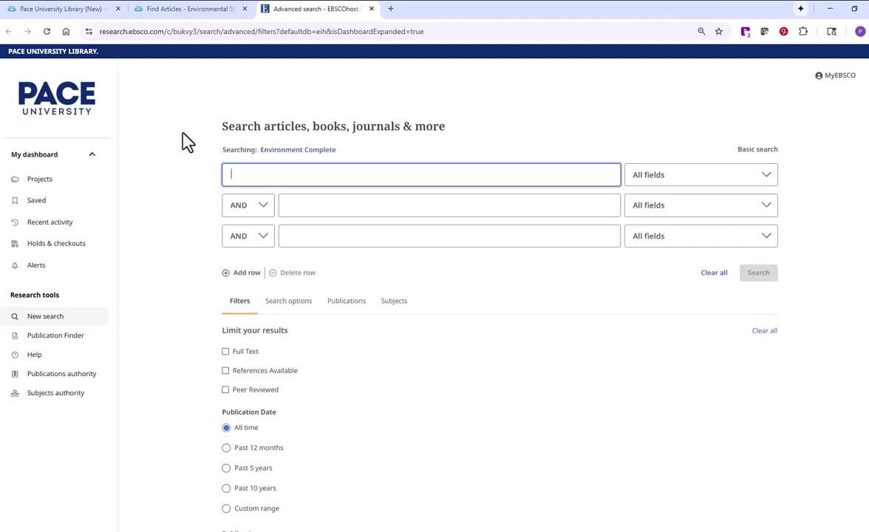
Add GreenFILE to the databases being searched, alongside Environment Complete.
{"action": "left_click", "coordinate": [357, 203]}
{"action": "left_click", "coordinate": [343, 235]}
{"action": "left_click", "coordinate": [322, 178]}
{"action": "left_click", "coordinate": [301, 151]}
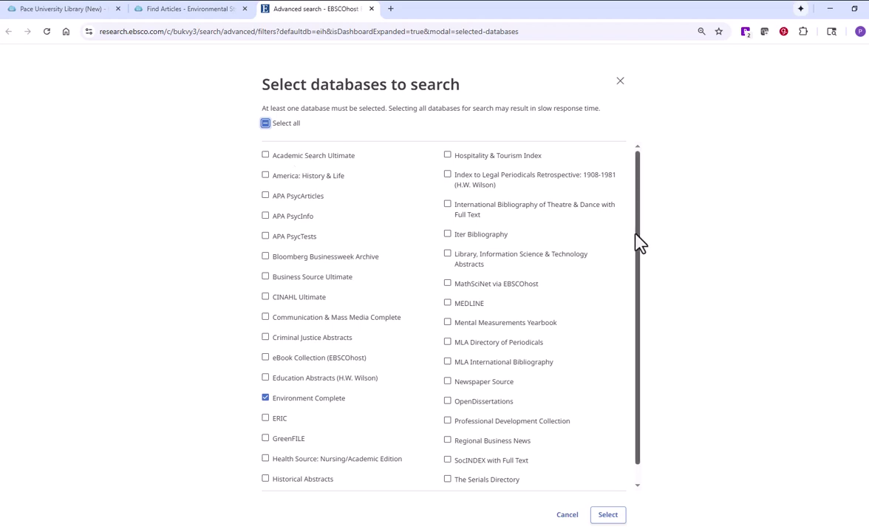
{"action": "left_click_drag", "start_coordinate": [640, 240], "coordinate": [637, 273]}
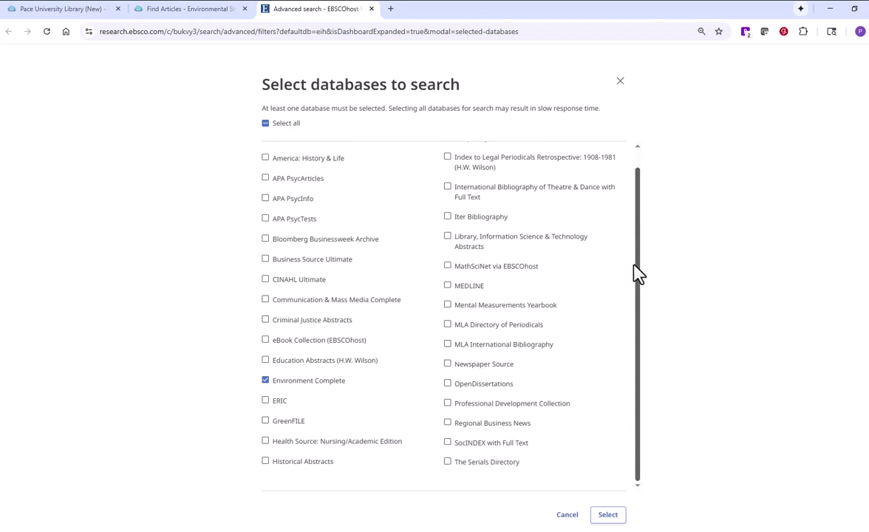
{"action": "left_click", "coordinate": [283, 426]}
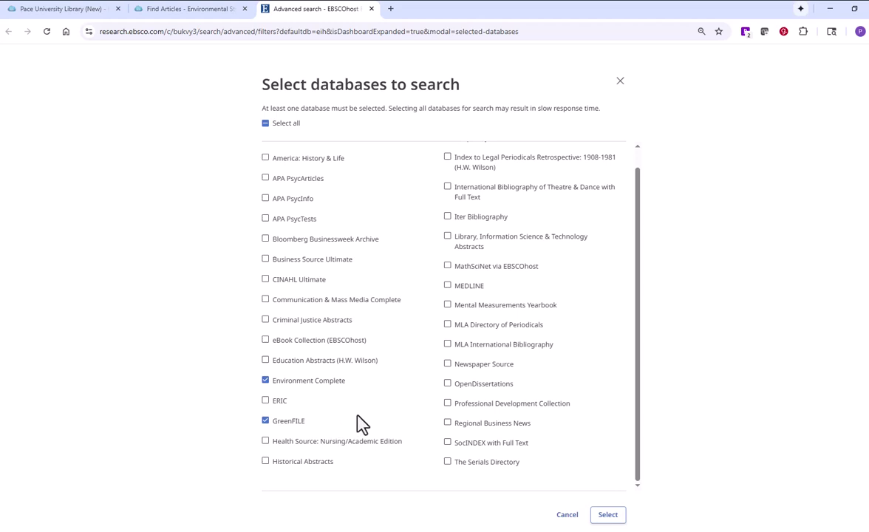
{"action": "left_click_drag", "start_coordinate": [639, 340], "coordinate": [636, 318]}
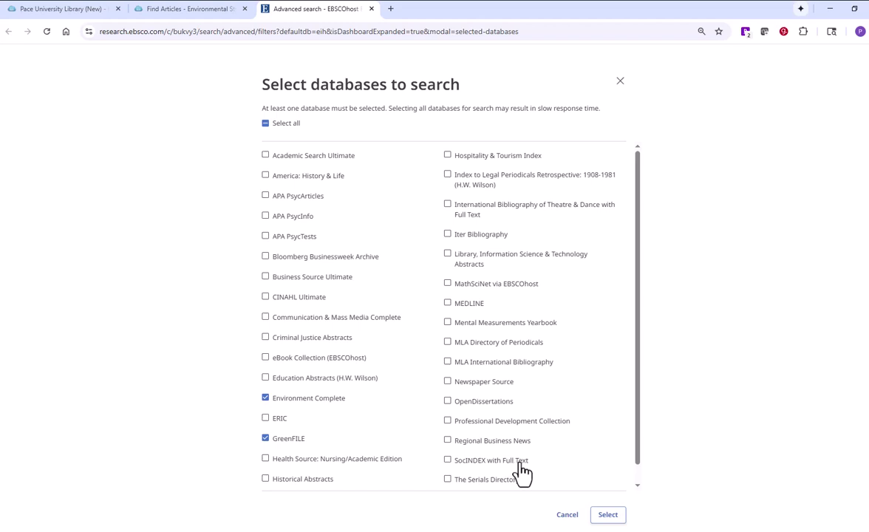
{"action": "mouse_move", "coordinate": [640, 431]}
{"action": "left_mouse_down"}
{"action": "mouse_move", "coordinate": [642, 452]}
{"action": "mouse_move", "coordinate": [636, 421]}
{"action": "left_mouse_up"}
{"action": "scroll", "coordinate": [610, 484], "scroll_direction": "down", "scroll_amount": 1}
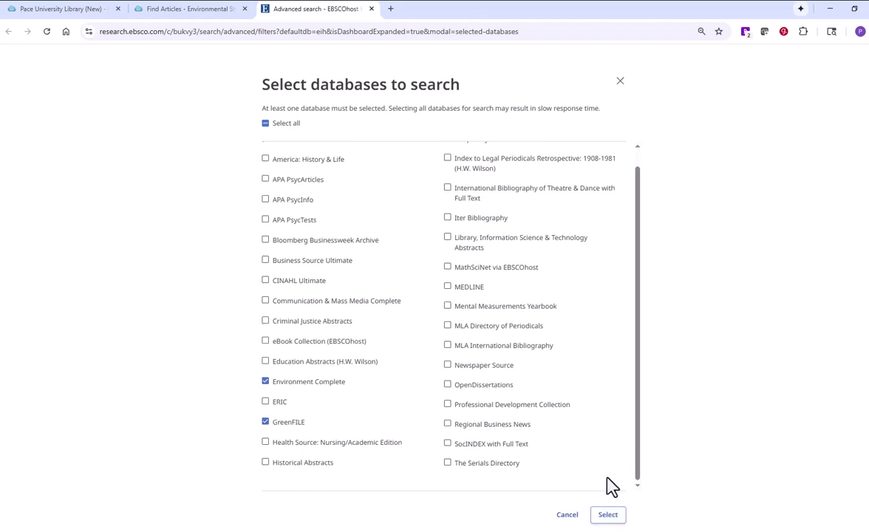
{"action": "left_click", "coordinate": [608, 515]}
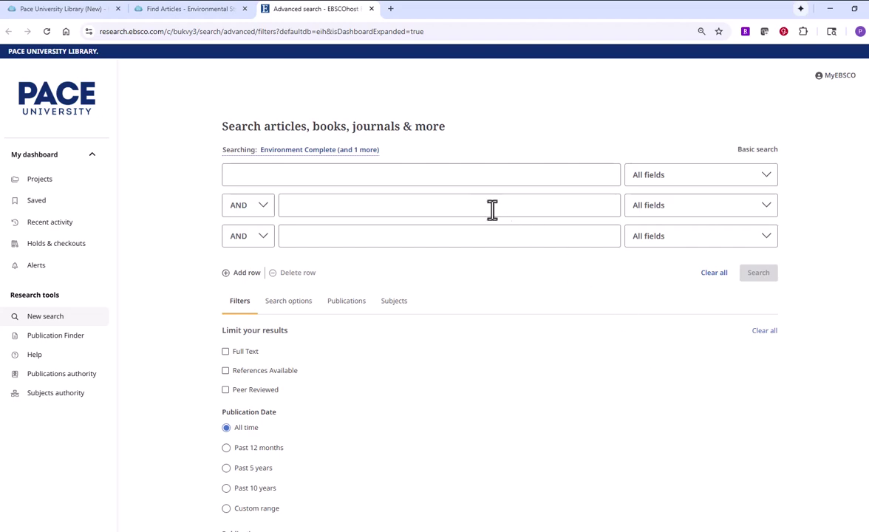
Search all fields for ocean temperature OR sea surface temperature, entered in the first search row.
{"action": "left_click", "coordinate": [304, 174]}
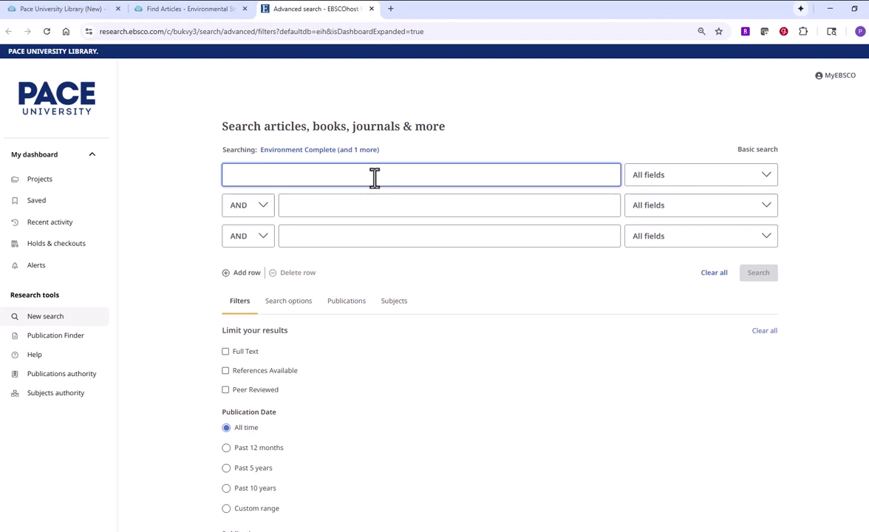
{"action": "left_click", "coordinate": [370, 201]}
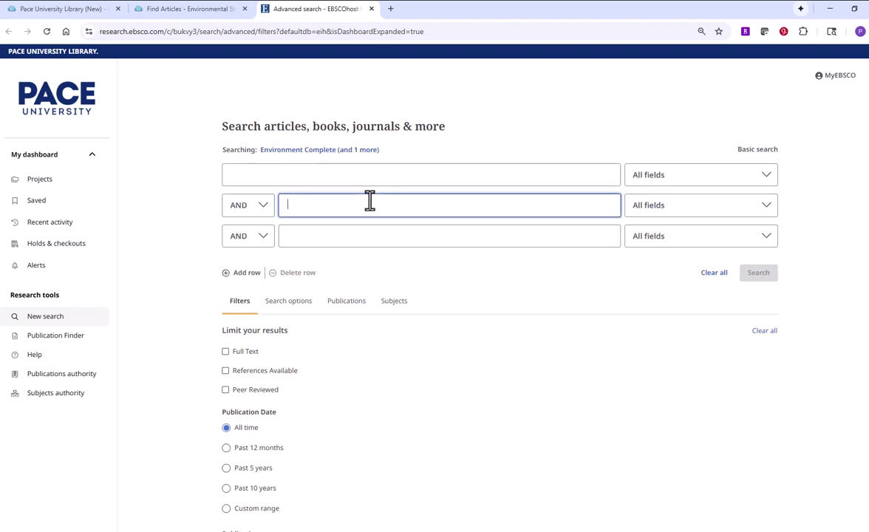
{"action": "left_click", "coordinate": [365, 236]}
{"action": "left_click", "coordinate": [350, 175]}
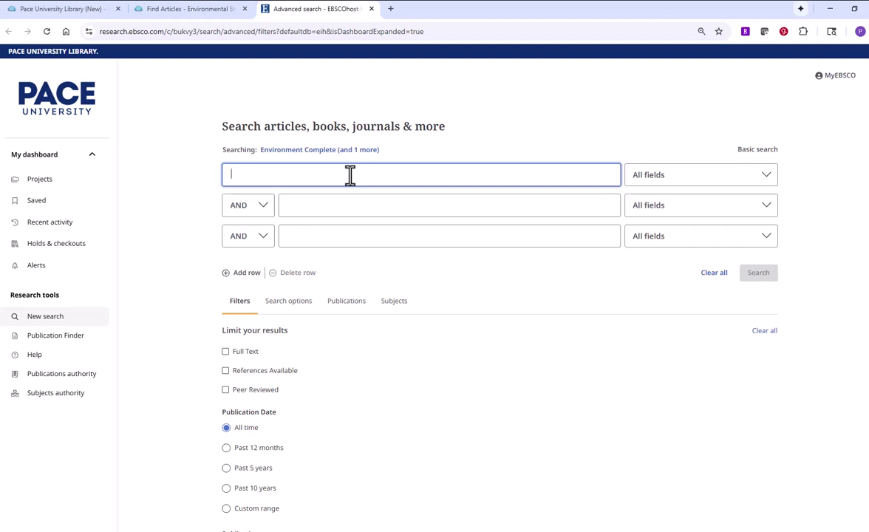
{"action": "type", "text": "ocean"}
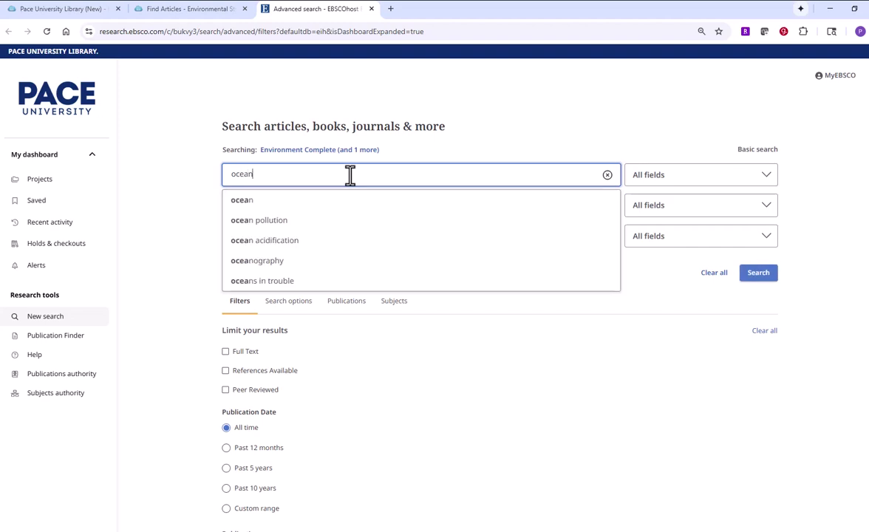
{"action": "type", "text": " temperat"}
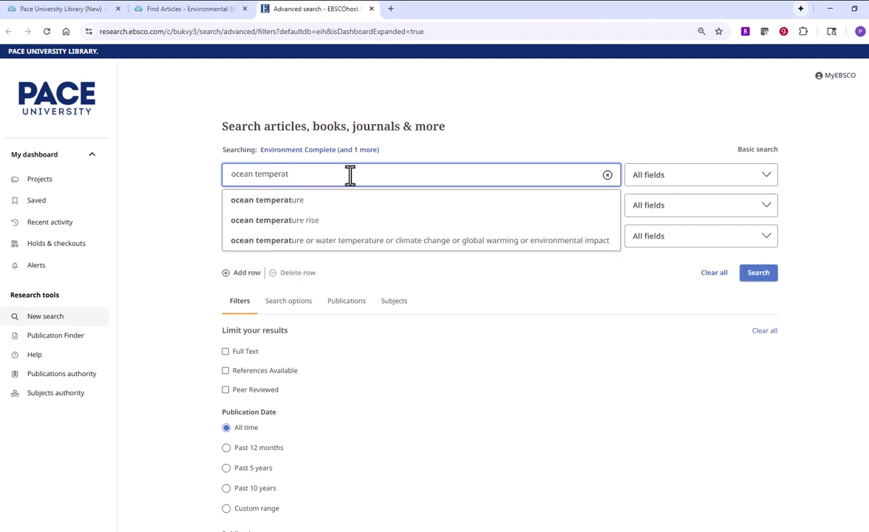
{"action": "type", "text": "ure OR"}
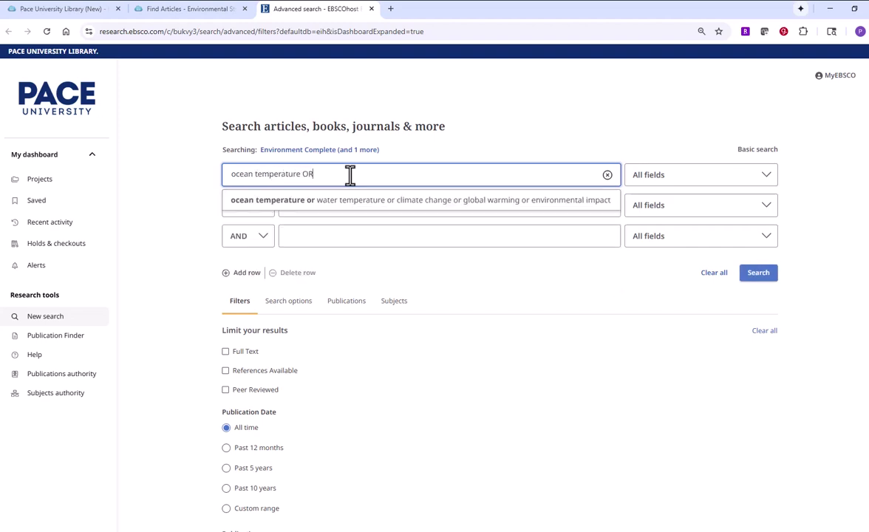
{"action": "type", "text": " sea su"}
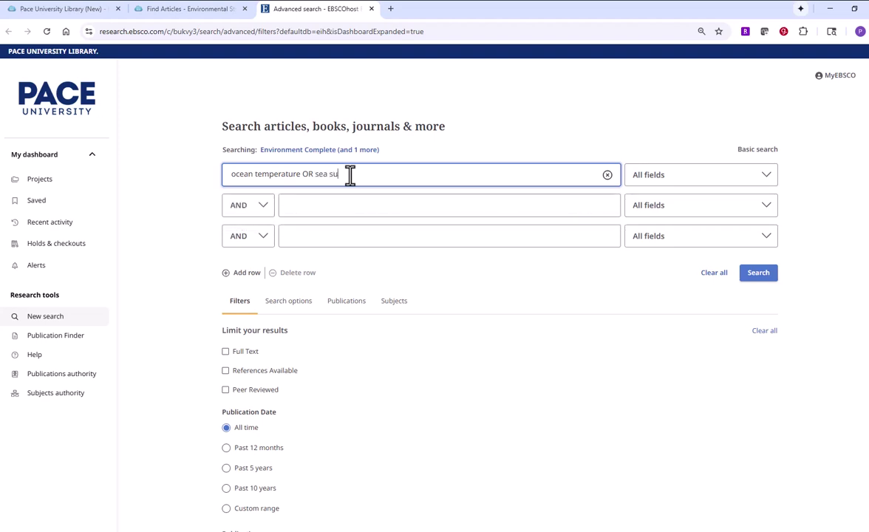
{"action": "type", "text": "rface temperature"}
{"action": "left_click_drag", "start_coordinate": [303, 174], "coordinate": [313, 173]}
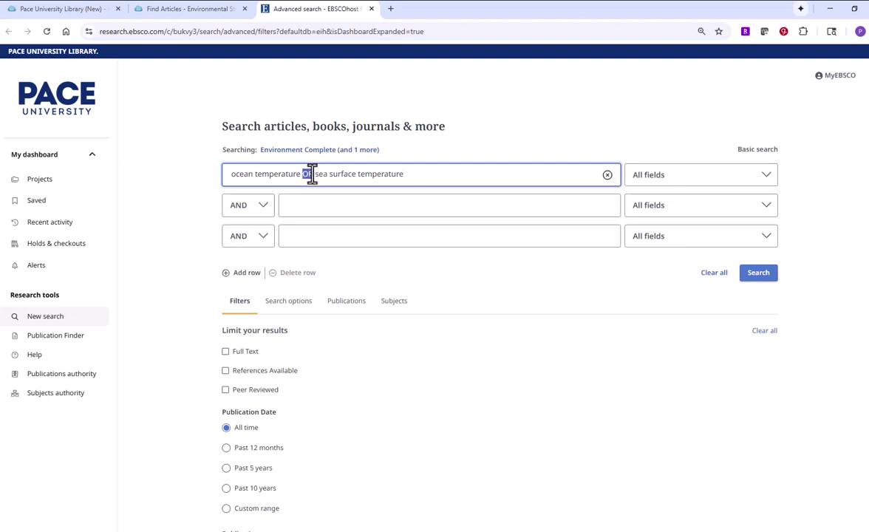
{"action": "left_click", "coordinate": [424, 173]}
{"action": "left_click", "coordinate": [760, 277]}
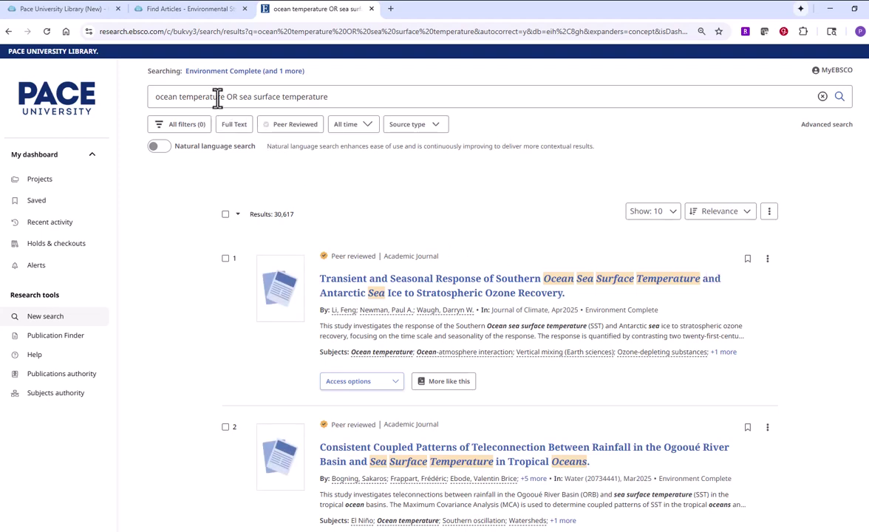
Examine the OR operator in the submitted query and the number of results it returns.
{"action": "left_click", "coordinate": [229, 97]}
{"action": "double_click", "coordinate": [231, 96]}
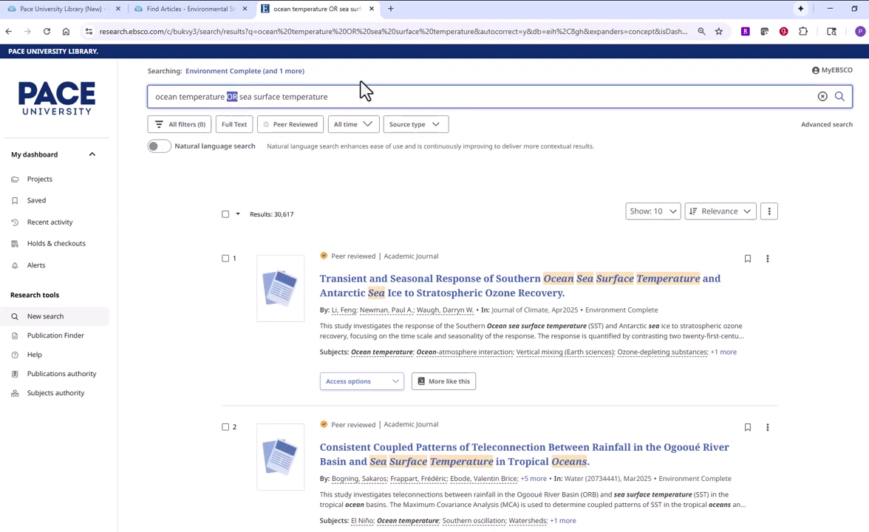
{"action": "left_click_drag", "start_coordinate": [297, 213], "coordinate": [274, 214]}
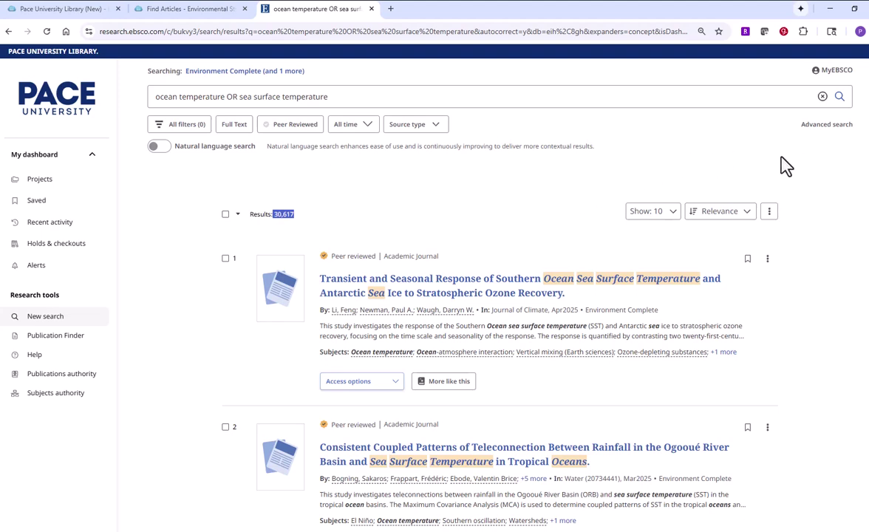
{"action": "left_click", "coordinate": [315, 225]}
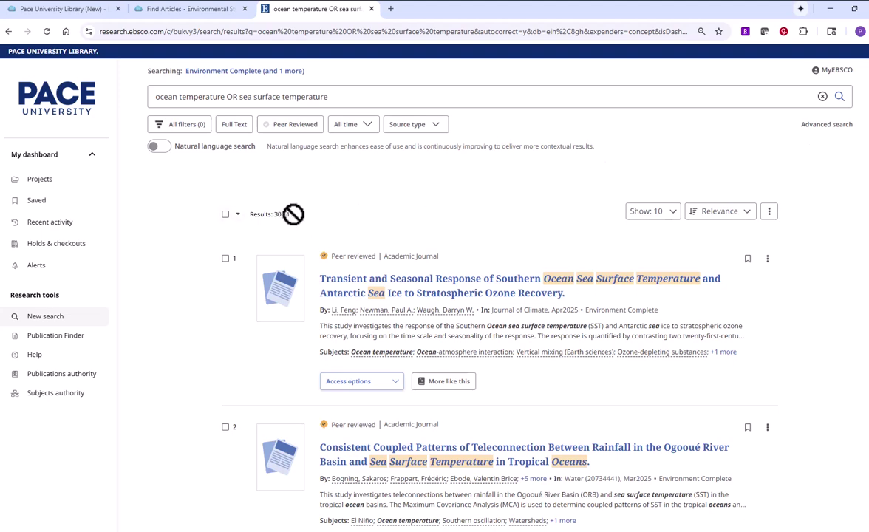
{"action": "left_click_drag", "start_coordinate": [274, 214], "coordinate": [296, 211]}
{"action": "left_click", "coordinate": [321, 218]}
Return to the advanced search and enter commercial fishing OR fishing industry in the second row, combined with AND.
{"action": "left_click", "coordinate": [828, 129]}
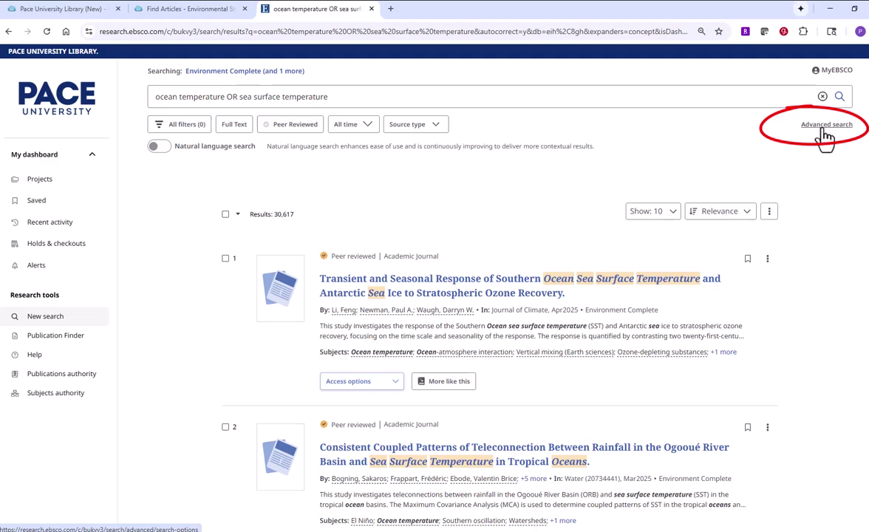
{"action": "left_click", "coordinate": [825, 130]}
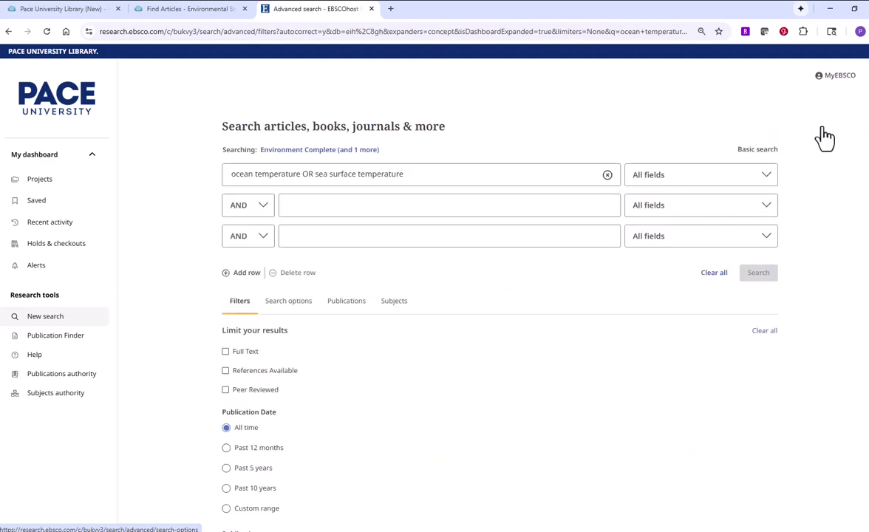
{"action": "left_click", "coordinate": [352, 207]}
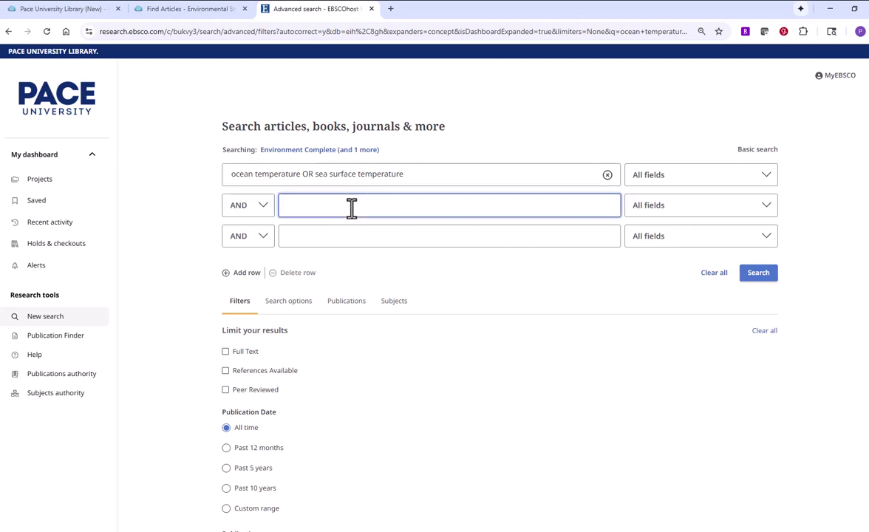
{"action": "type", "text": "commercial fishing"}
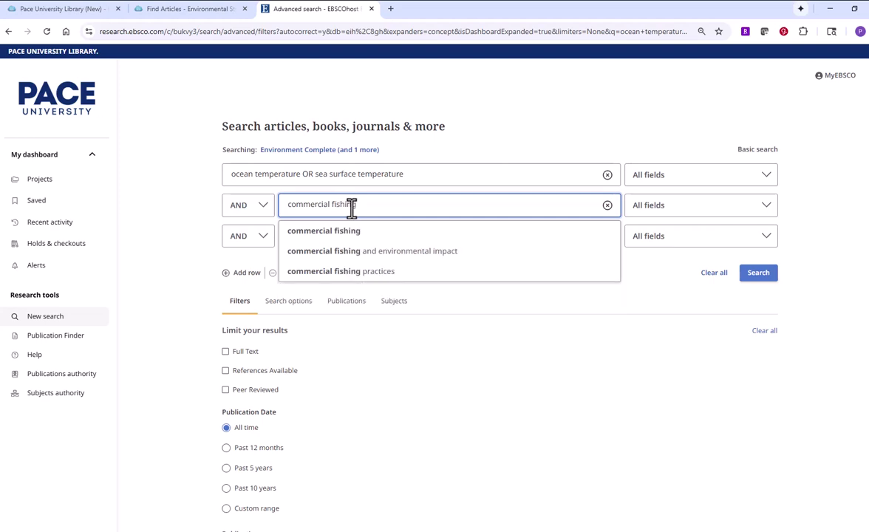
{"action": "type", "text": " OR fishing industry"}
{"action": "double_click", "coordinate": [363, 204]}
{"action": "left_click", "coordinate": [467, 203]}
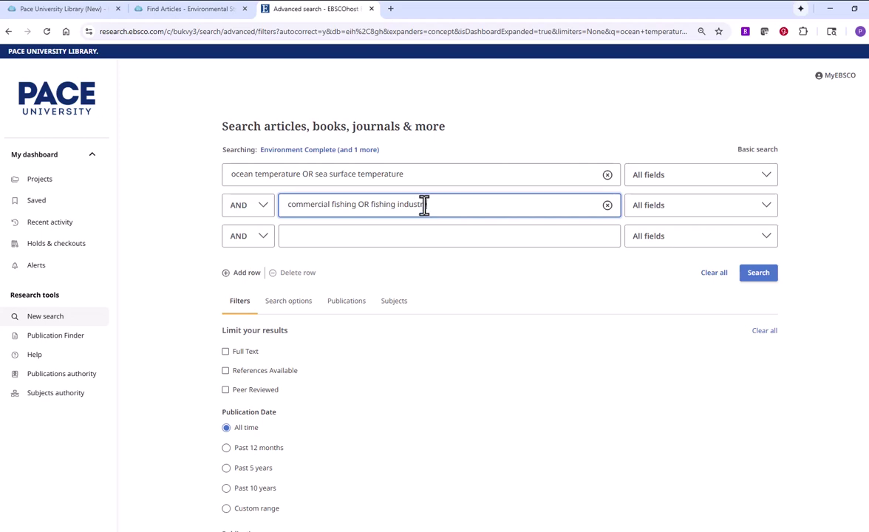
Enclose the phrases commercial fishing and fishing industry in quotation marks in the second search row.
{"action": "left_click", "coordinate": [287, 205]}
{"action": "type", "text": "\""}
{"action": "left_click", "coordinate": [357, 205]}
{"action": "type", "text": "\""}
{"action": "left_click", "coordinate": [377, 206]}
{"action": "type", "text": "\""}
{"action": "left_click", "coordinate": [442, 205]}
{"action": "type", "text": "\""}
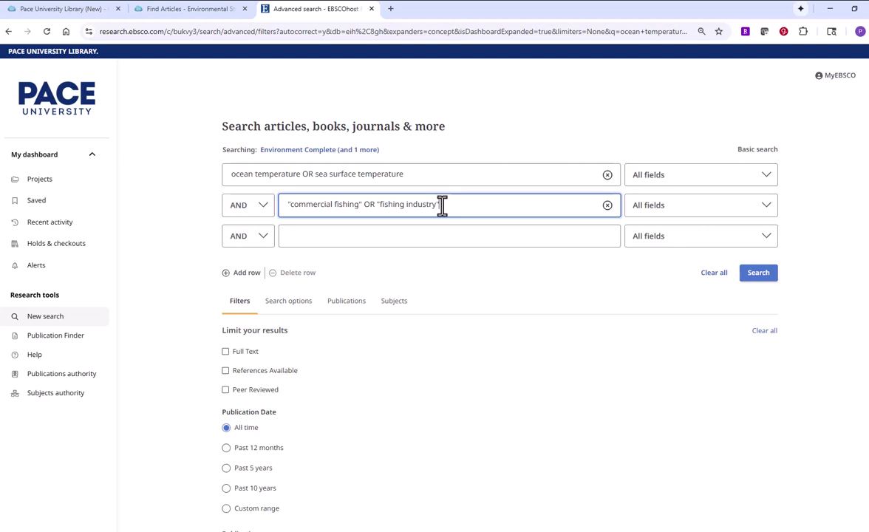
Remove the quotation marks around both phrases in the second search row.
{"action": "key", "text": "BackSpace"}
{"action": "left_click", "coordinate": [379, 203]}
{"action": "key", "text": "BackSpace"}
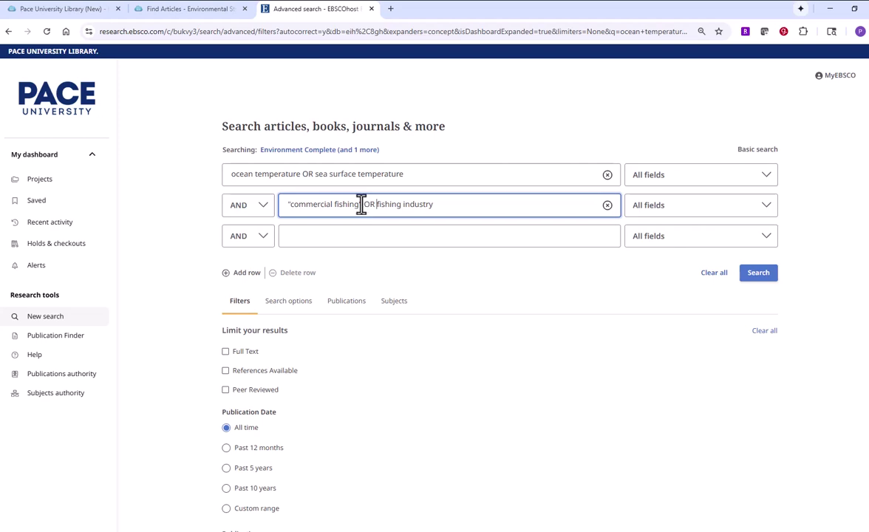
{"action": "left_click", "coordinate": [289, 204]}
{"action": "key", "text": "BackSpace"}
{"action": "key", "text": "BackSpace"}
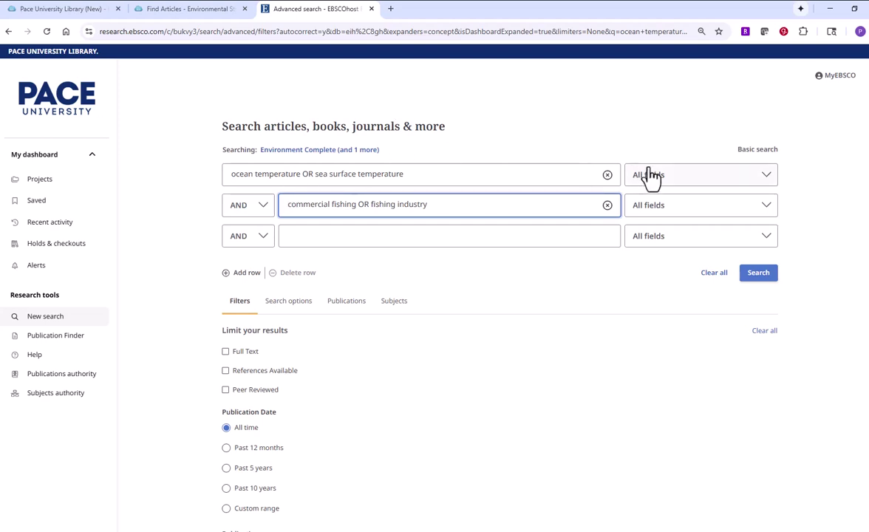
Review the OR-joined synonyms in the first and second search rows and the AND that combines them.
{"action": "left_click", "coordinate": [229, 173]}
{"action": "left_click_drag", "start_coordinate": [229, 174], "coordinate": [423, 177]}
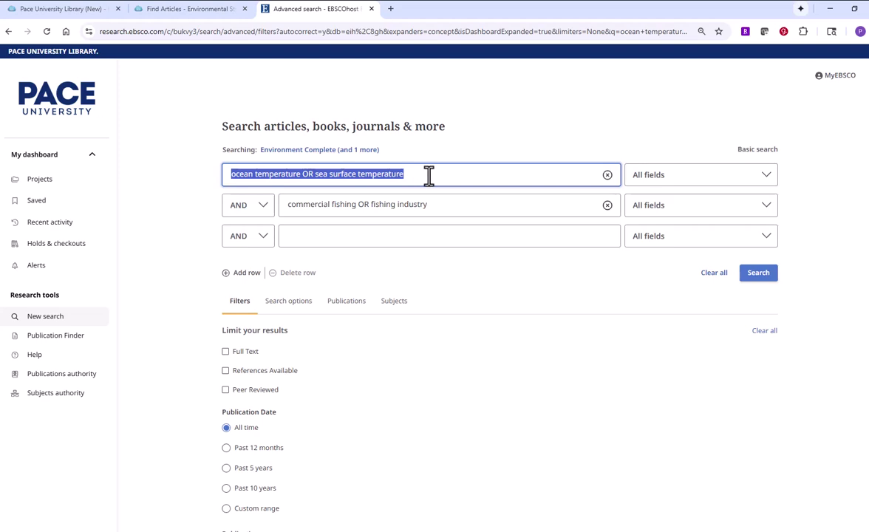
{"action": "left_click_drag", "start_coordinate": [446, 204], "coordinate": [284, 211]}
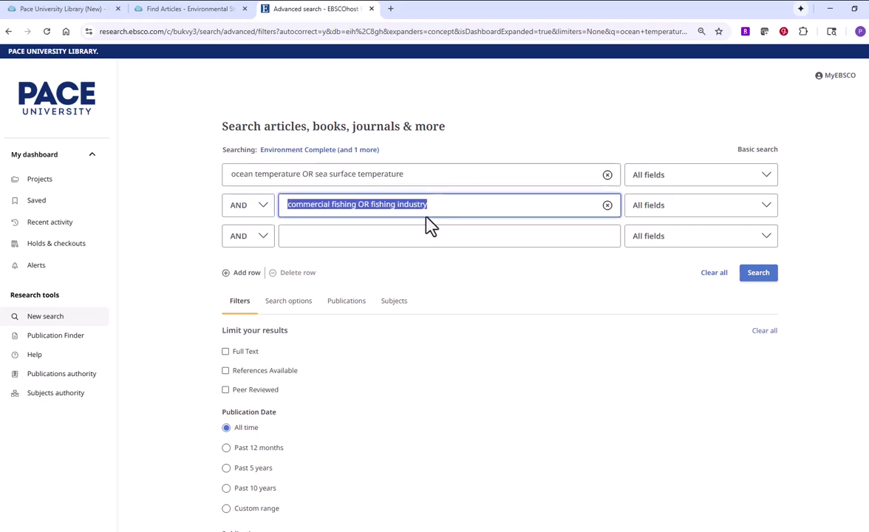
{"action": "left_click", "coordinate": [454, 204]}
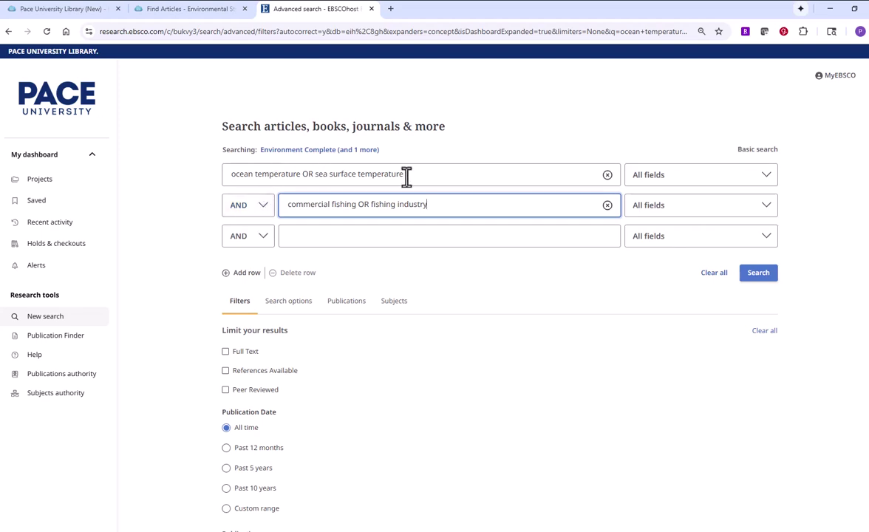
{"action": "left_click_drag", "start_coordinate": [409, 175], "coordinate": [232, 174]}
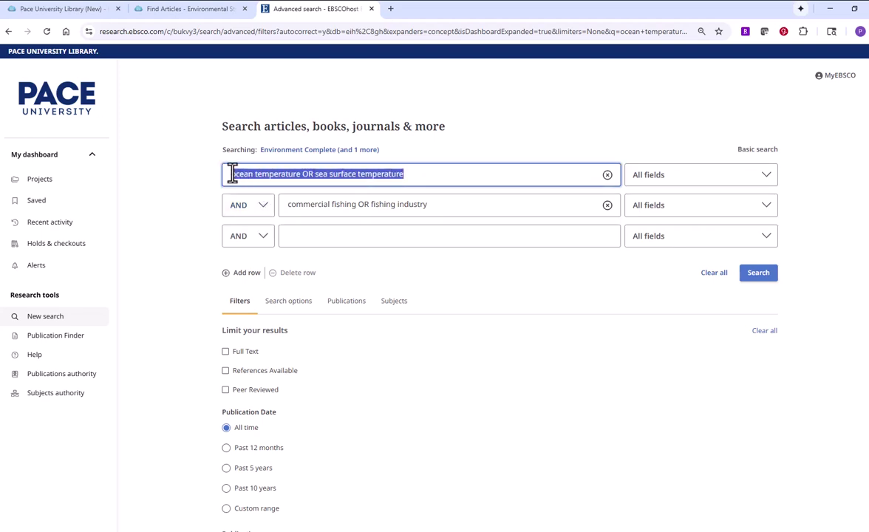
{"action": "left_click", "coordinate": [444, 174]}
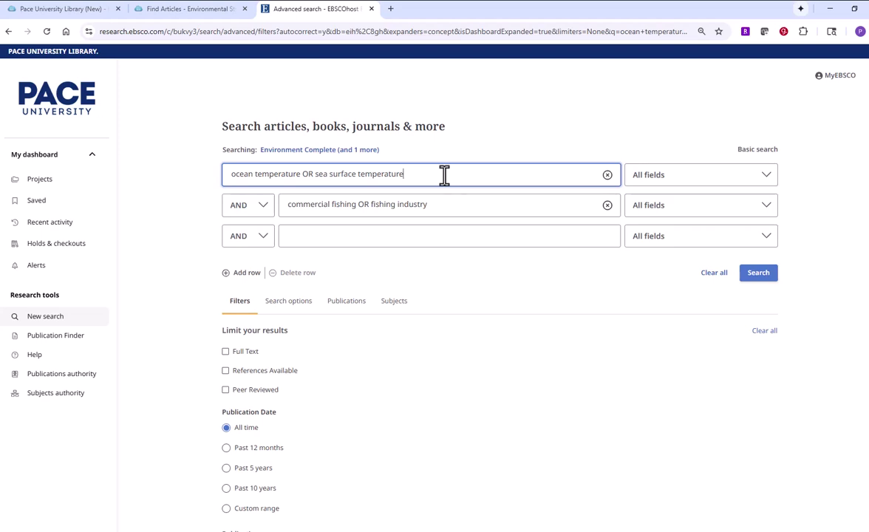
{"action": "left_click_drag", "start_coordinate": [449, 204], "coordinate": [283, 213]}
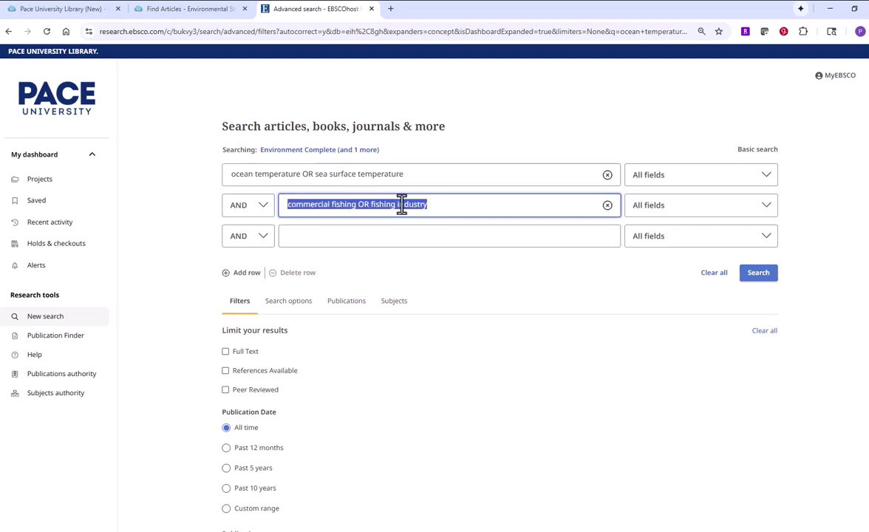
{"action": "left_click", "coordinate": [447, 202]}
{"action": "left_click", "coordinate": [448, 174]}
{"action": "left_click", "coordinate": [456, 204]}
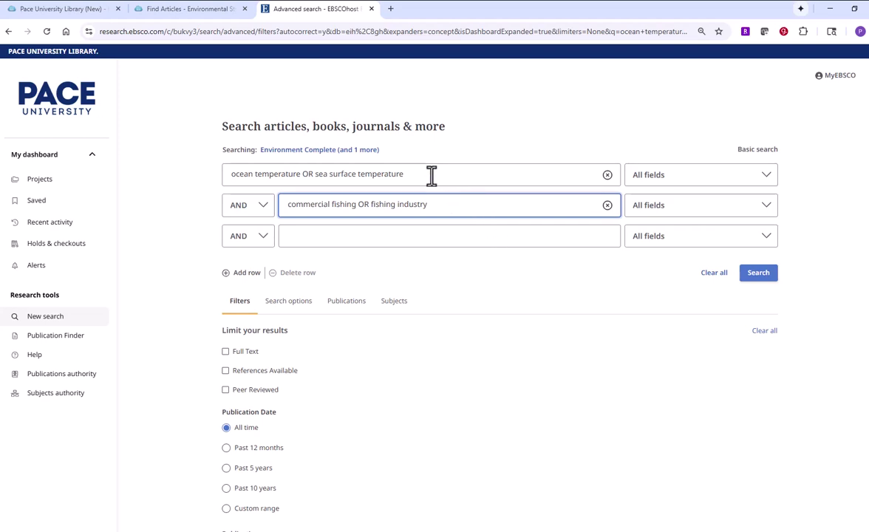
{"action": "left_click", "coordinate": [432, 175]}
{"action": "left_click", "coordinate": [444, 205]}
{"action": "left_click", "coordinate": [434, 175]}
{"action": "left_click", "coordinate": [448, 205]}
Run the search combining both rows and check the number of results.
{"action": "left_click", "coordinate": [755, 274]}
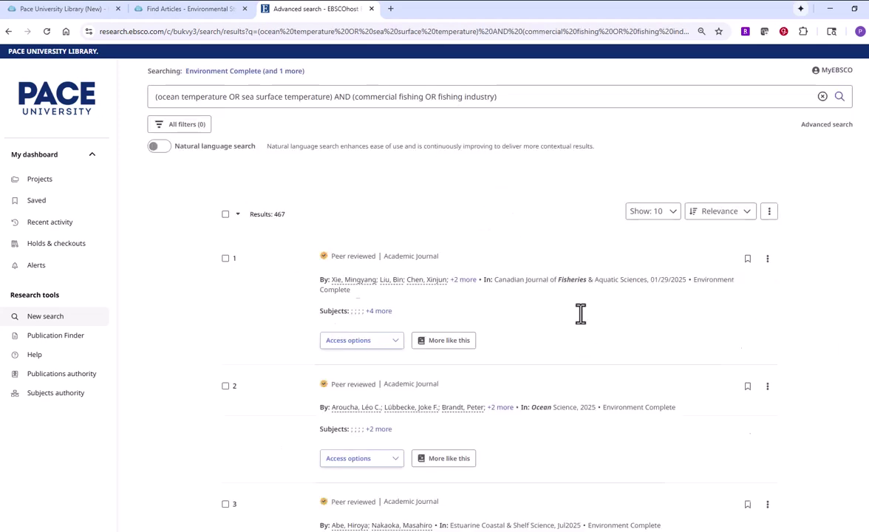
{"action": "left_click_drag", "start_coordinate": [289, 217], "coordinate": [276, 213]}
{"action": "left_click", "coordinate": [300, 219]}
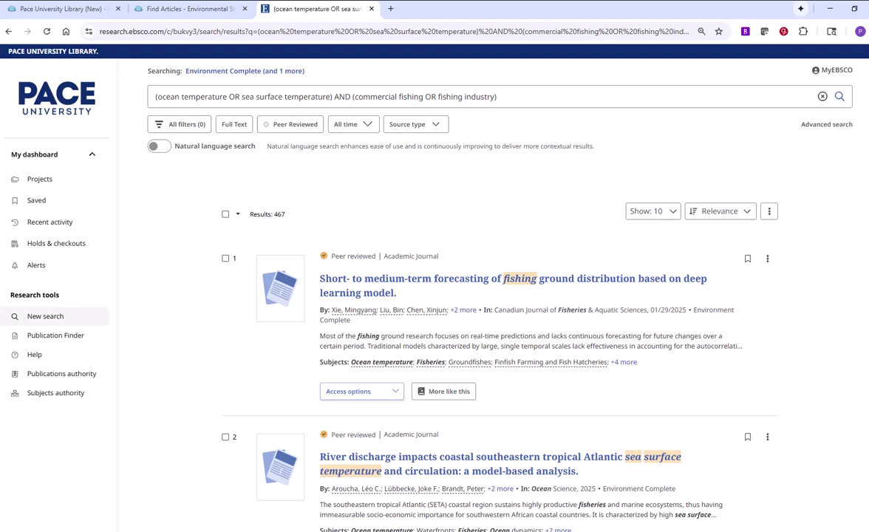
Examine the second result's publication year and expand its complete list of subjects.
{"action": "scroll", "coordinate": [458, 325], "scroll_direction": "down", "scroll_amount": 2}
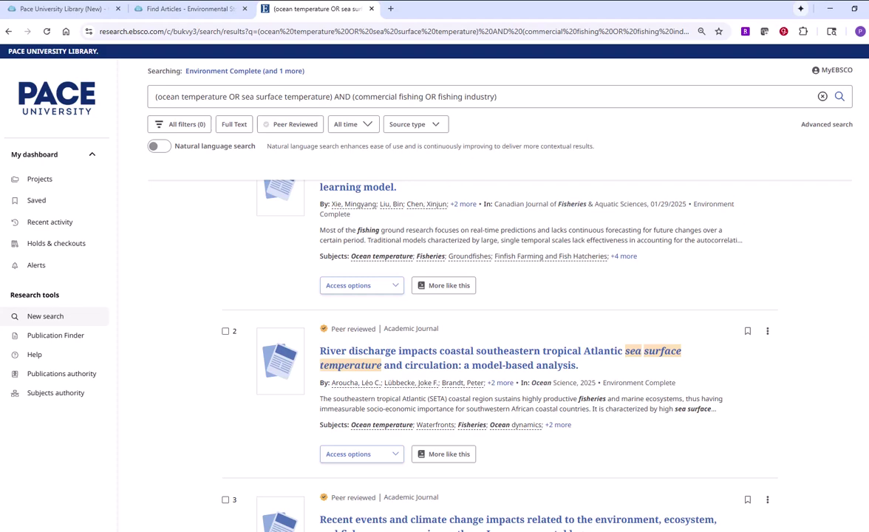
{"action": "scroll", "coordinate": [458, 325], "scroll_direction": "down", "scroll_amount": 2}
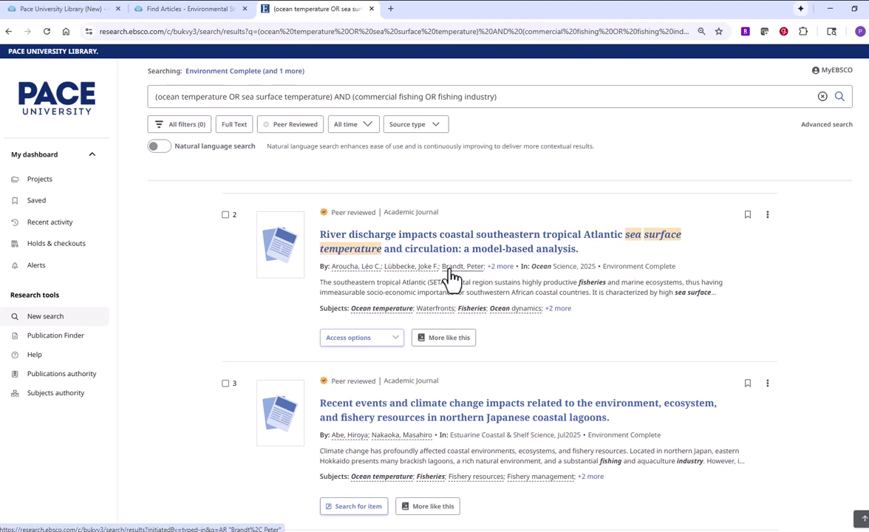
{"action": "left_click_drag", "start_coordinate": [531, 267], "coordinate": [571, 267]}
{"action": "double_click", "coordinate": [587, 267]}
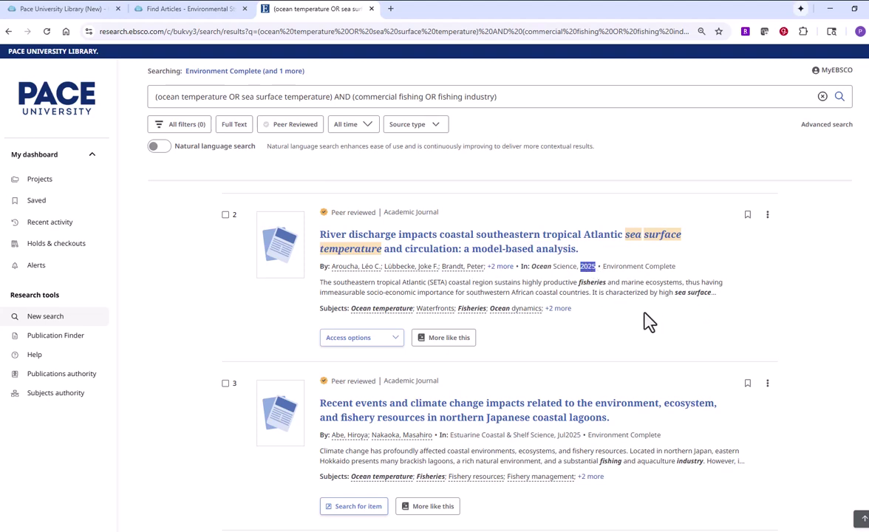
{"action": "left_click", "coordinate": [563, 309]}
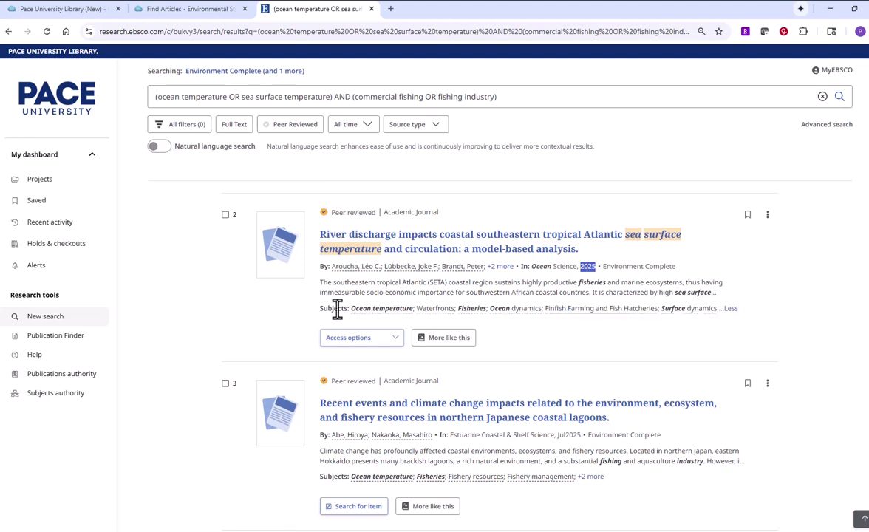
{"action": "left_click_drag", "start_coordinate": [319, 307], "coordinate": [349, 308]}
{"action": "left_click", "coordinate": [297, 318]}
Look through the titles and subject terms of the first several results for additional keywords.
{"action": "scroll", "coordinate": [600, 431], "scroll_direction": "down", "scroll_amount": 3}
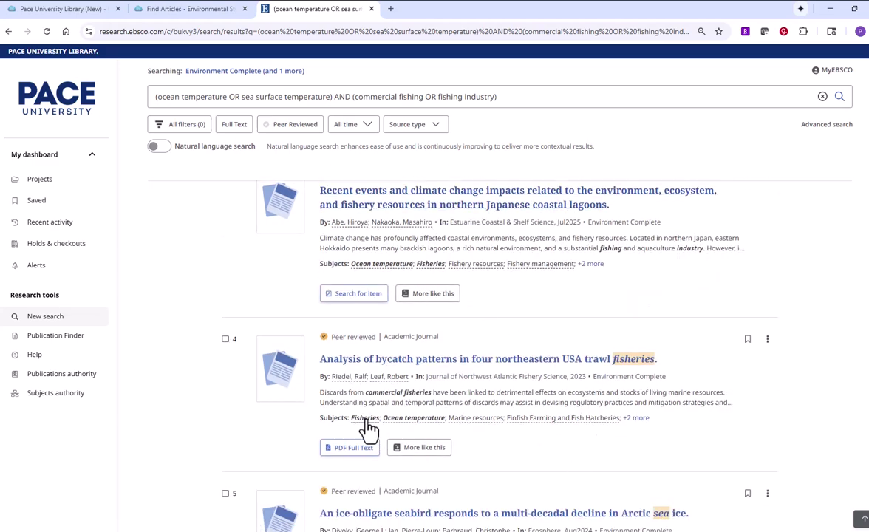
{"action": "scroll", "coordinate": [680, 422], "scroll_direction": "up", "scroll_amount": 6}
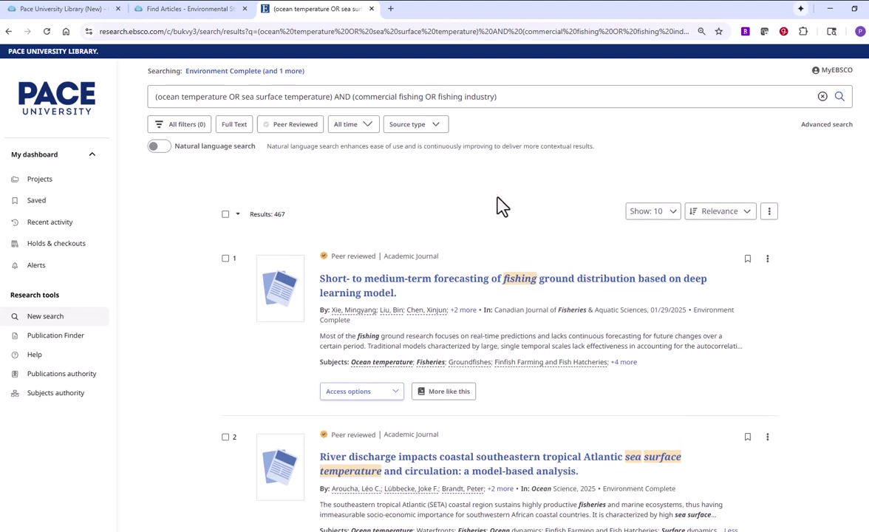
{"action": "scroll", "coordinate": [496, 203], "scroll_direction": "down", "scroll_amount": 9}
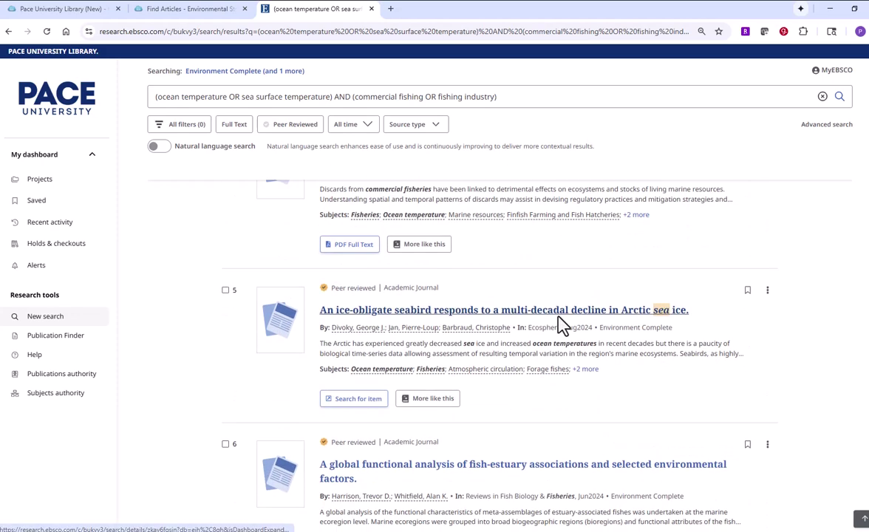
{"action": "scroll", "coordinate": [560, 319], "scroll_direction": "down", "scroll_amount": 3}
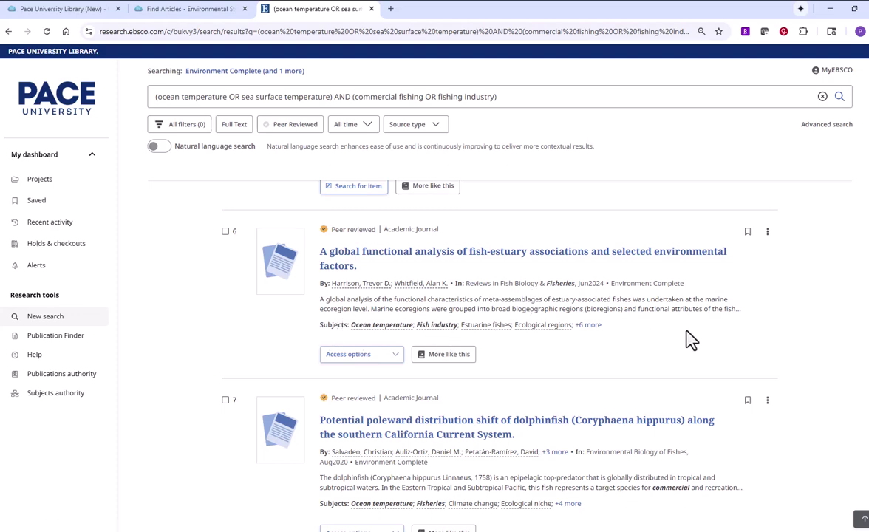
{"action": "scroll", "coordinate": [633, 340], "scroll_direction": "up", "scroll_amount": 12}
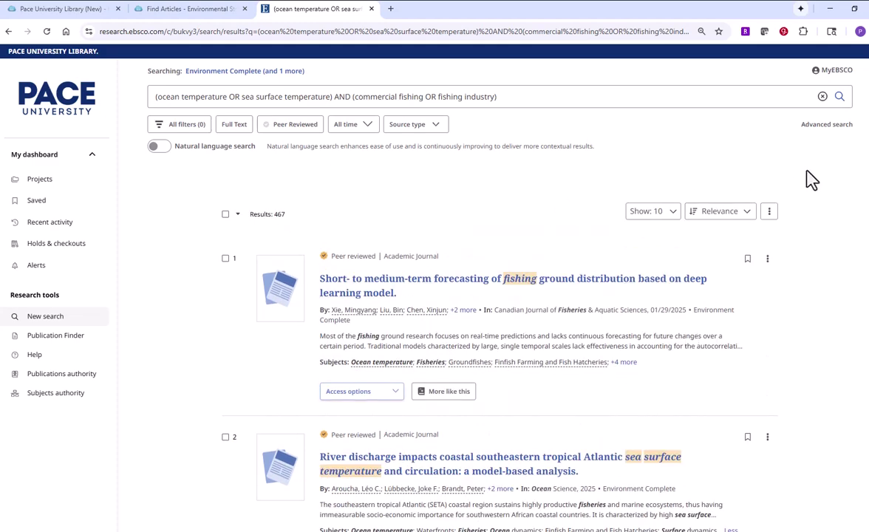
Return to the advanced search, add OR fisheries to the second row and run the search.
{"action": "left_click", "coordinate": [820, 127]}
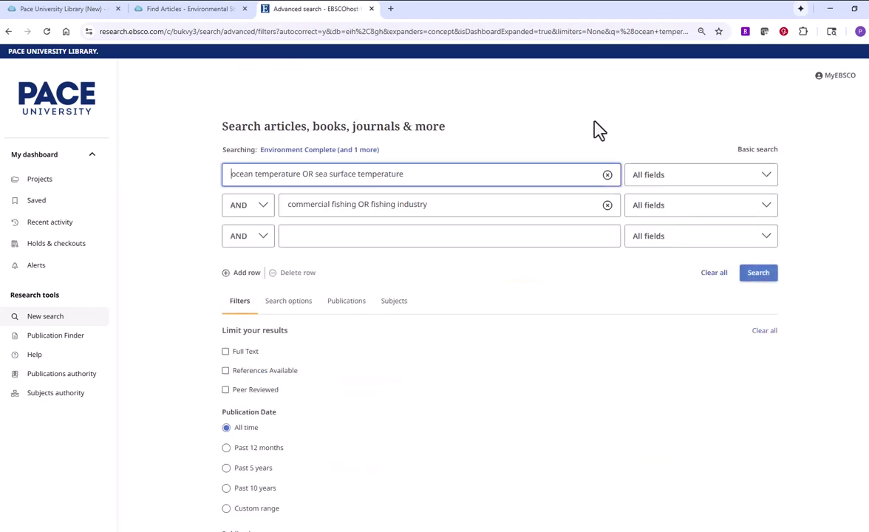
{"action": "left_click", "coordinate": [467, 209]}
{"action": "type", "text": "OR fis"}
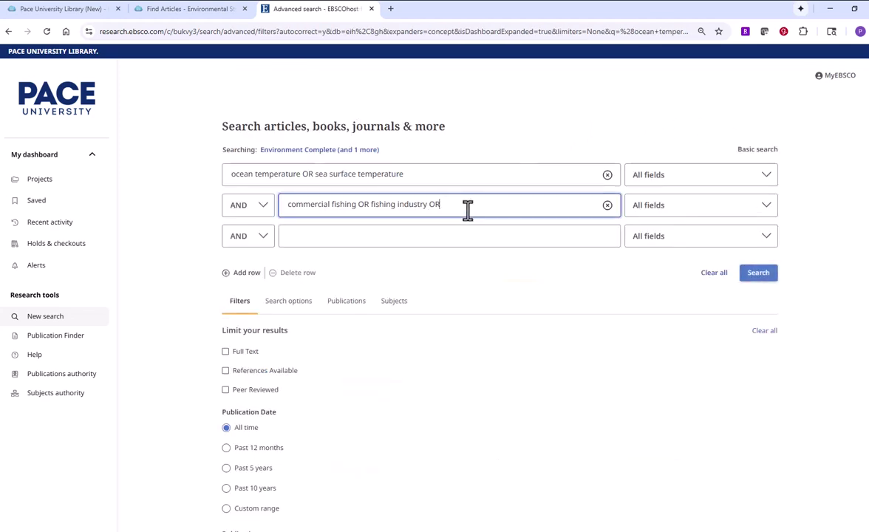
{"action": "type", "text": "heries"}
{"action": "left_click", "coordinate": [763, 276]}
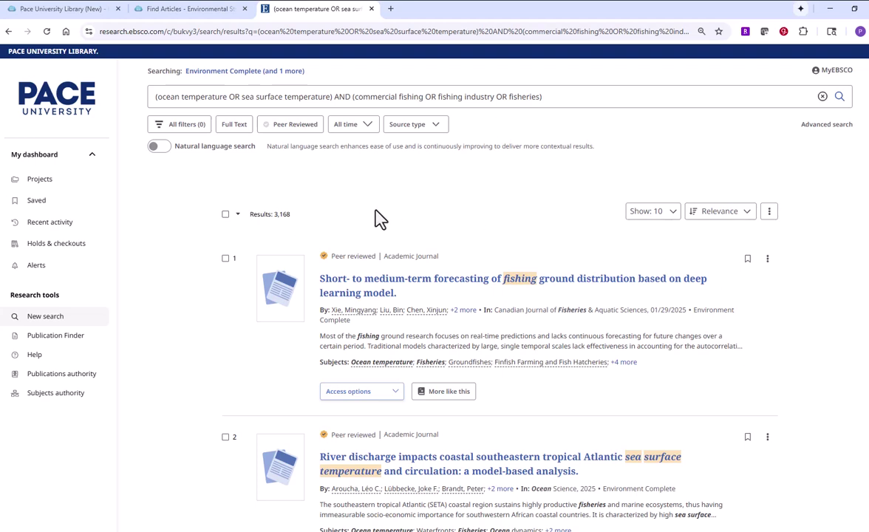
Check the result count of the expanded search and look through its first several articles.
{"action": "left_click_drag", "start_coordinate": [273, 215], "coordinate": [325, 220]}
{"action": "left_click", "coordinate": [334, 217]}
{"action": "scroll", "coordinate": [531, 202], "scroll_direction": "down", "scroll_amount": 12}
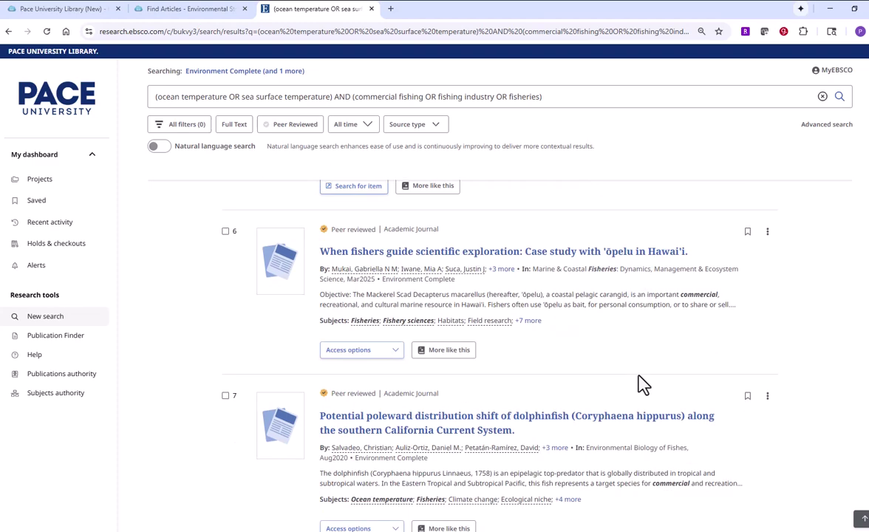
{"action": "scroll", "coordinate": [642, 383], "scroll_direction": "down", "scroll_amount": 3}
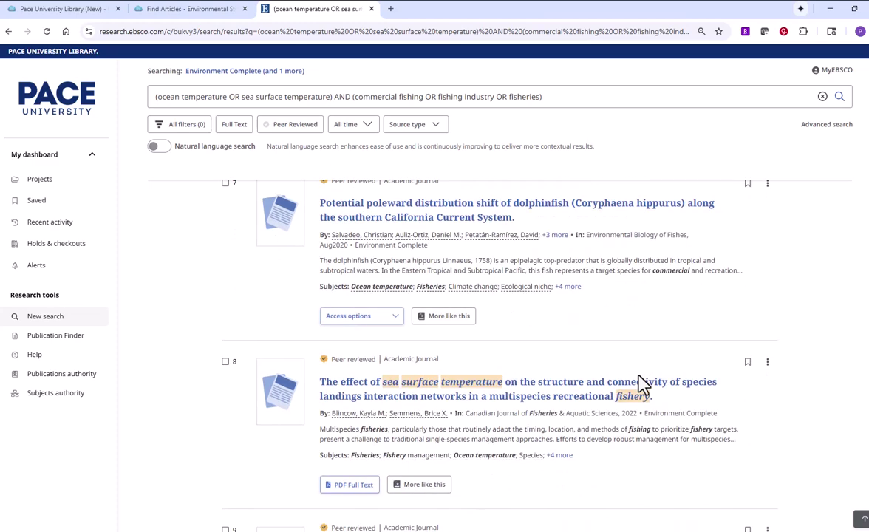
{"action": "scroll", "coordinate": [640, 384], "scroll_direction": "up", "scroll_amount": 15}
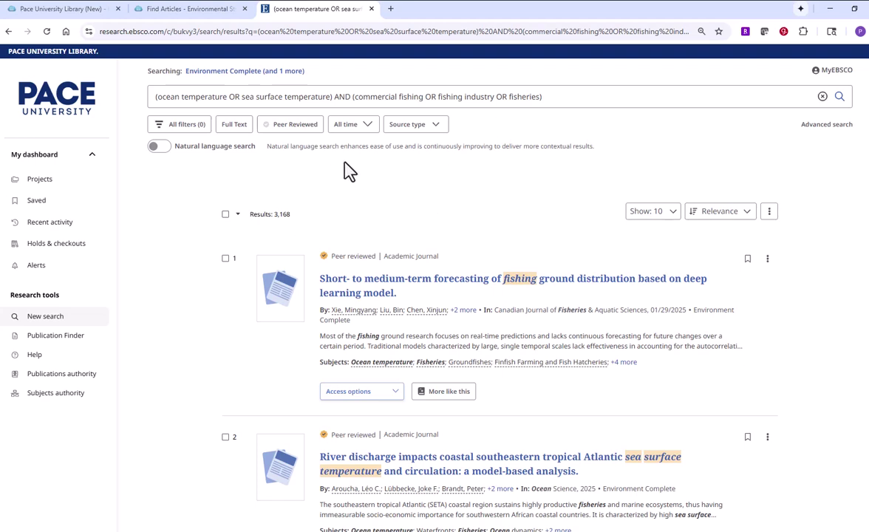
Limit the results to the Academic Journals source type and to peer-reviewed articles.
{"action": "left_click", "coordinate": [426, 137]}
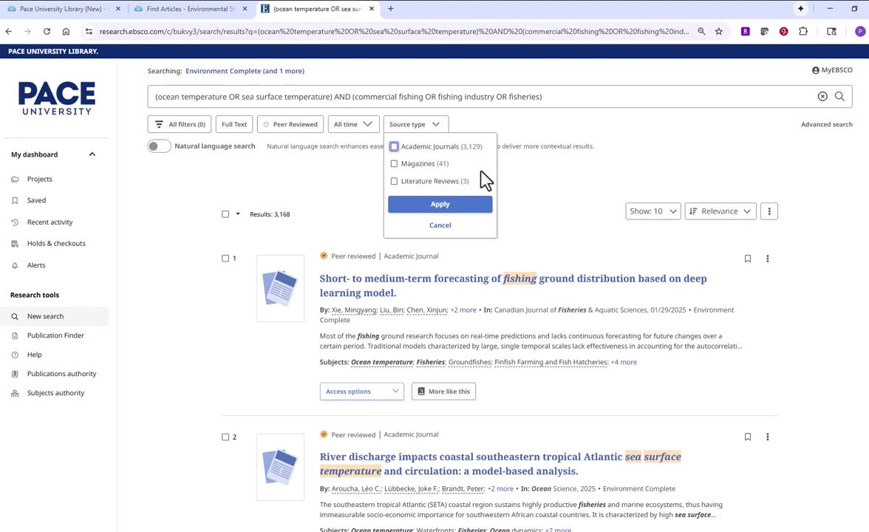
{"action": "left_click", "coordinate": [411, 158]}
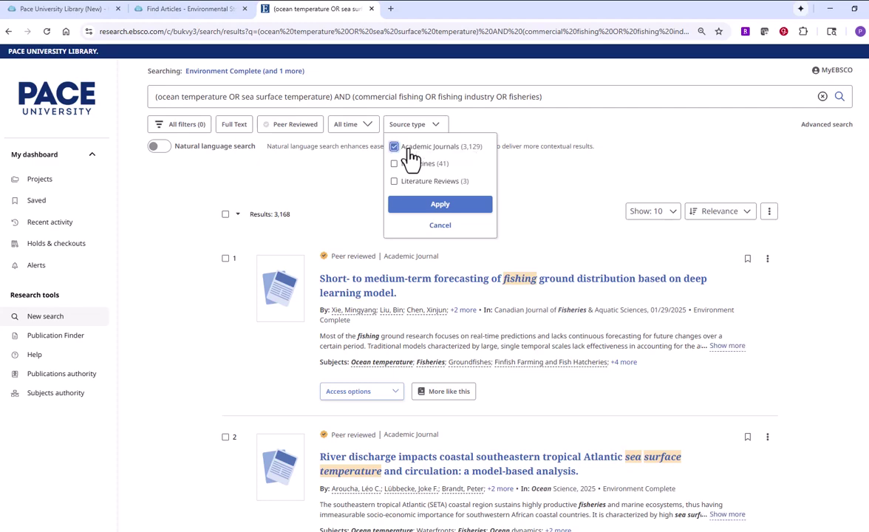
{"action": "left_click", "coordinate": [467, 204]}
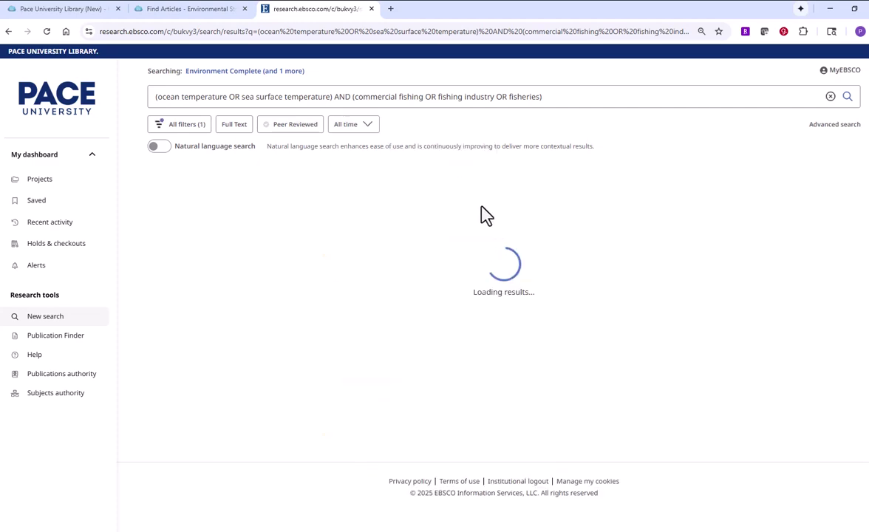
{"action": "left_click", "coordinate": [286, 127]}
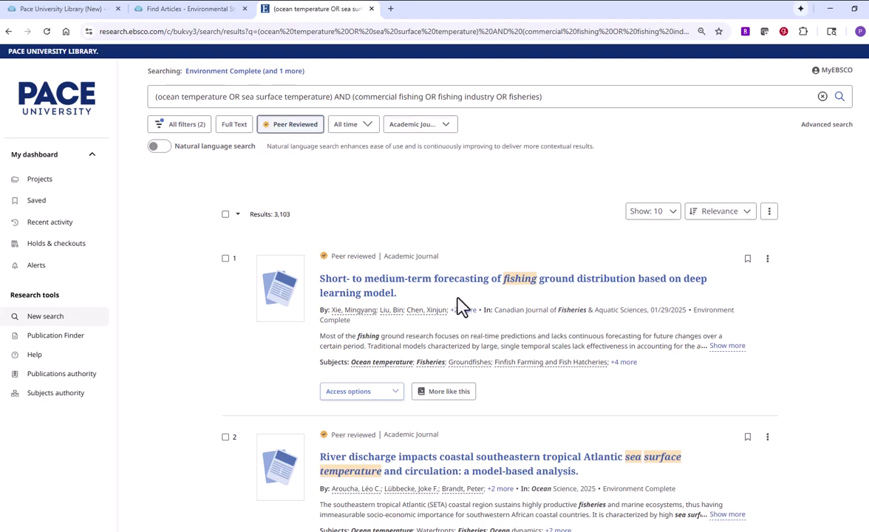
Limit the publication date to the past 5 years and check the number of results.
{"action": "left_click", "coordinate": [365, 131]}
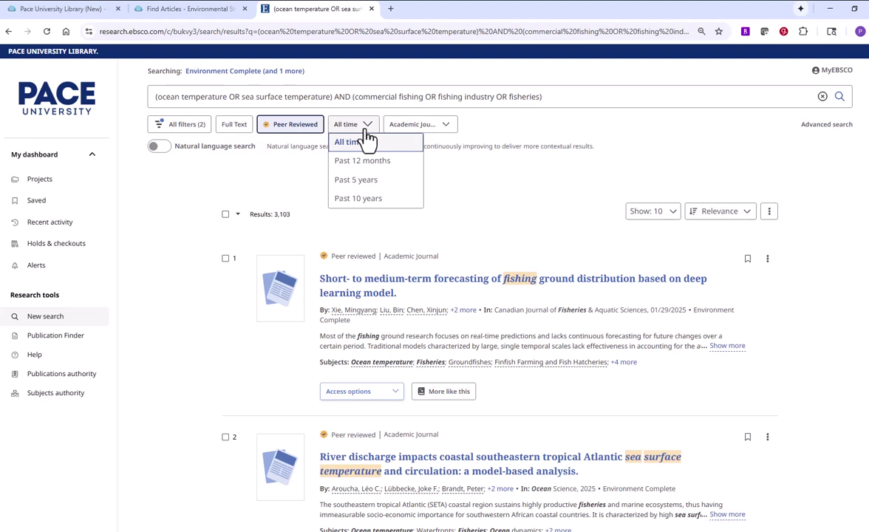
{"action": "left_click", "coordinate": [383, 182]}
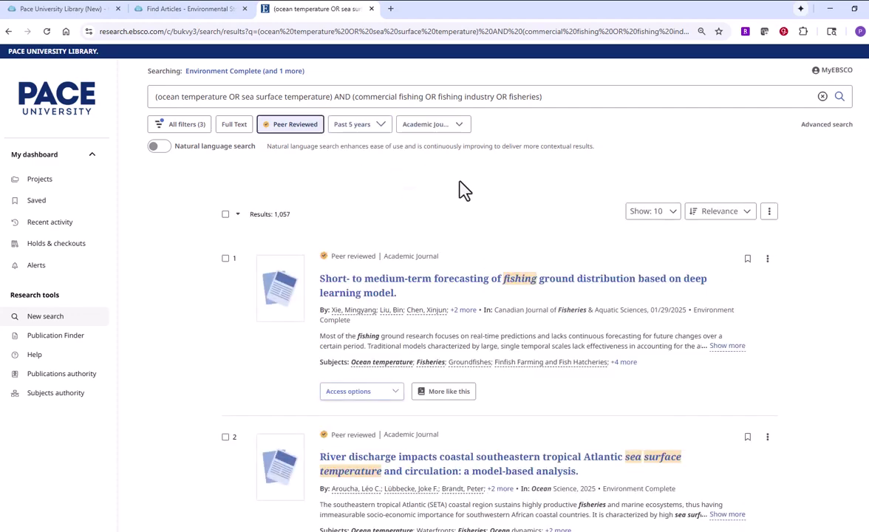
{"action": "left_click_drag", "start_coordinate": [292, 215], "coordinate": [273, 214]}
{"action": "left_click", "coordinate": [345, 179]}
Examine the complete set of filters, including the Geography options, and close it without applying changes.
{"action": "left_click", "coordinate": [187, 136]}
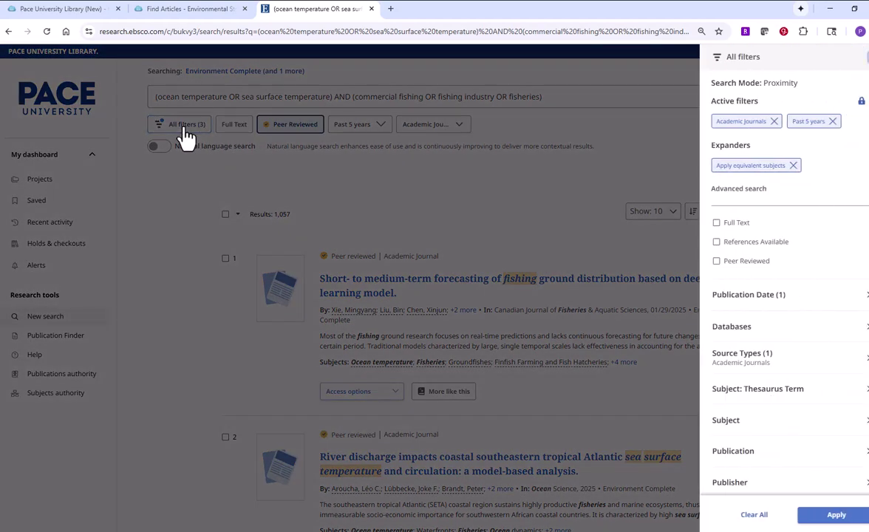
{"action": "scroll", "coordinate": [840, 267], "scroll_direction": "down", "scroll_amount": 2}
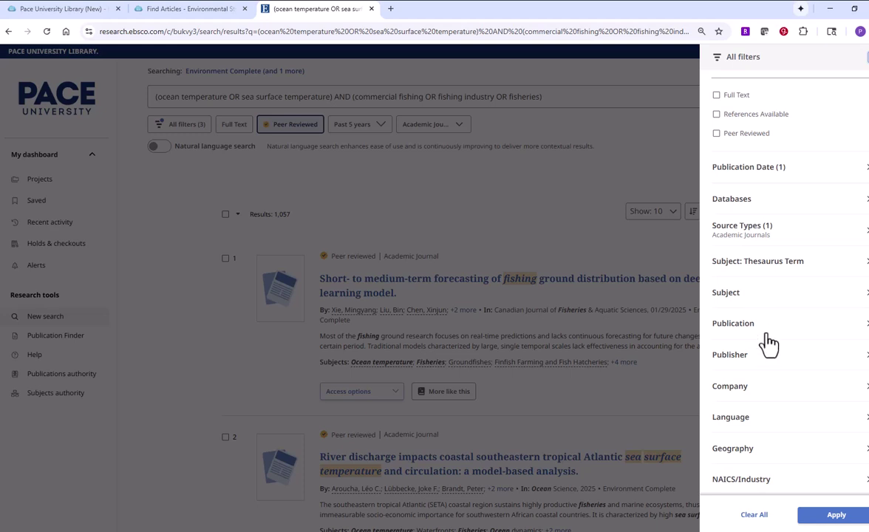
{"action": "left_click", "coordinate": [768, 454]}
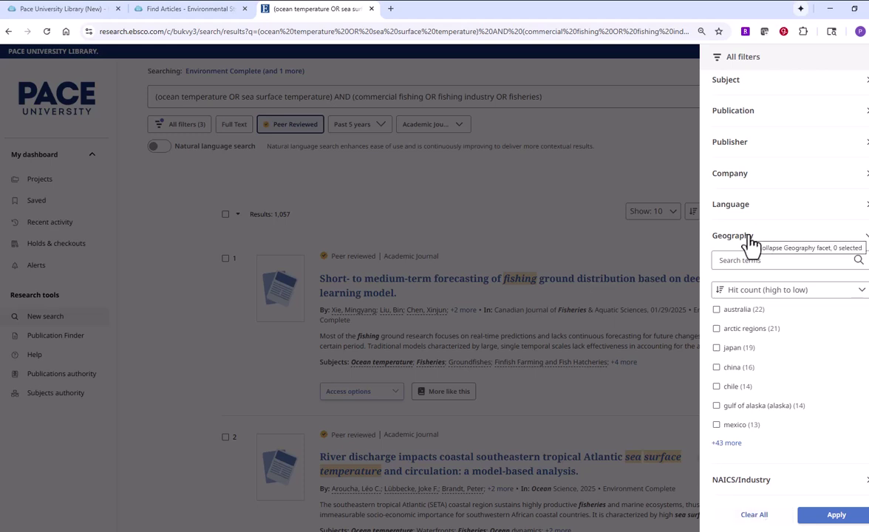
{"action": "scroll", "coordinate": [805, 399], "scroll_direction": "up", "scroll_amount": 5}
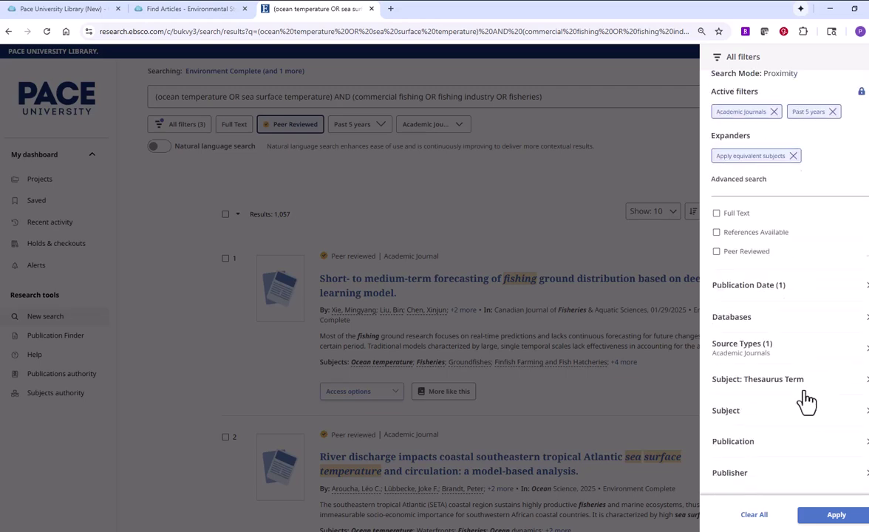
{"action": "left_click", "coordinate": [536, 207]}
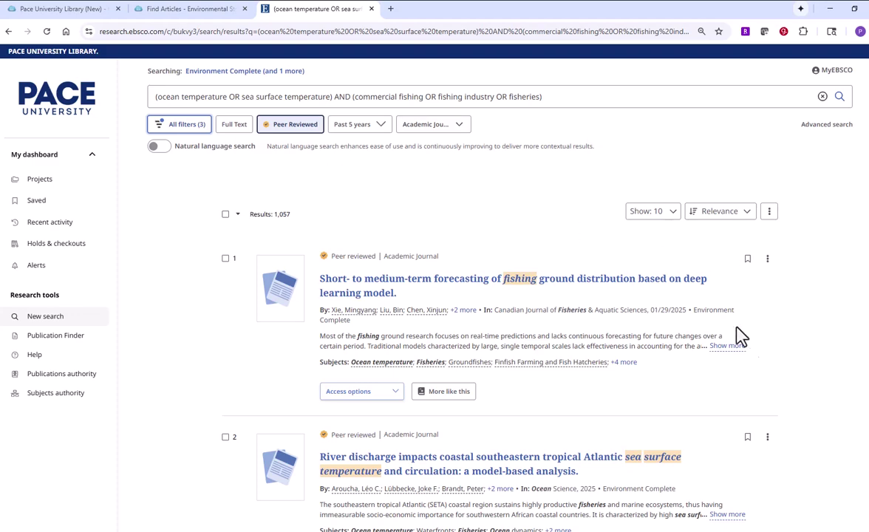
Look through the first filtered results and view the access options of the article on river discharge in the tropical Atlantic.
{"action": "scroll", "coordinate": [766, 373], "scroll_direction": "down", "scroll_amount": 3}
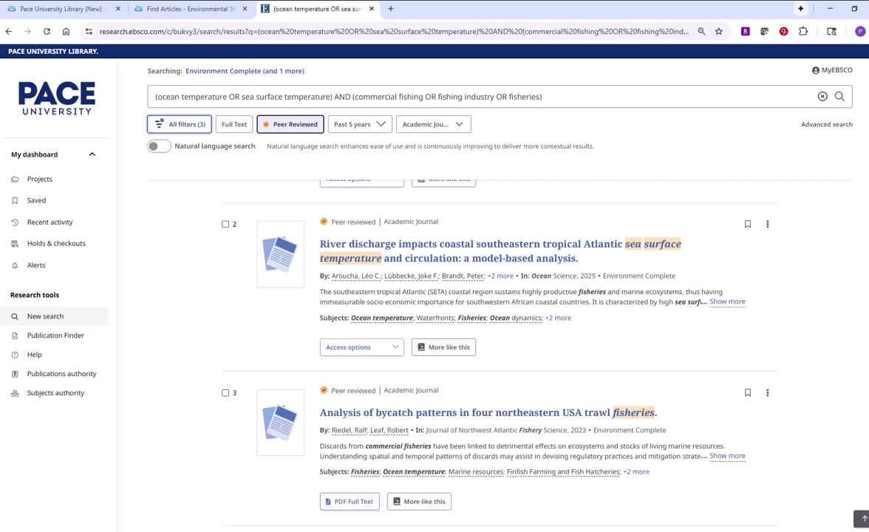
{"action": "scroll", "coordinate": [500, 354], "scroll_direction": "up", "scroll_amount": 2}
{"action": "scroll", "coordinate": [499, 354], "scroll_direction": "down", "scroll_amount": 3}
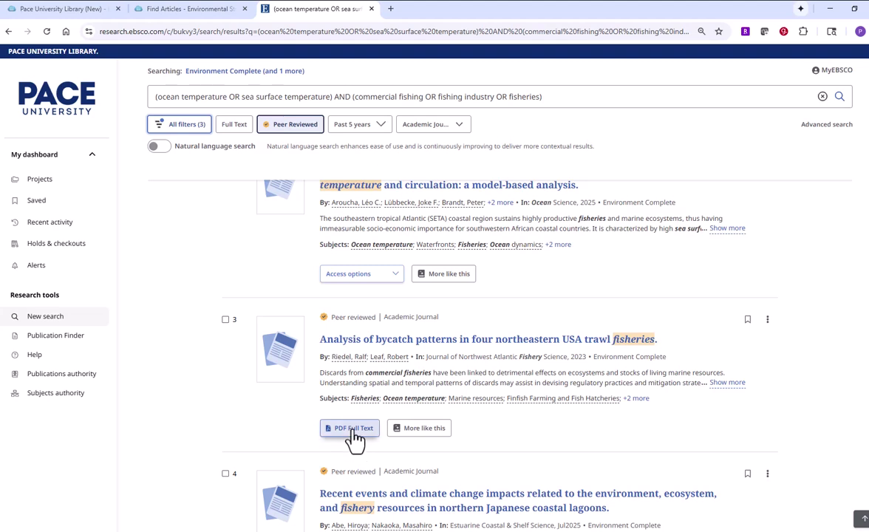
{"action": "left_click", "coordinate": [396, 276]}
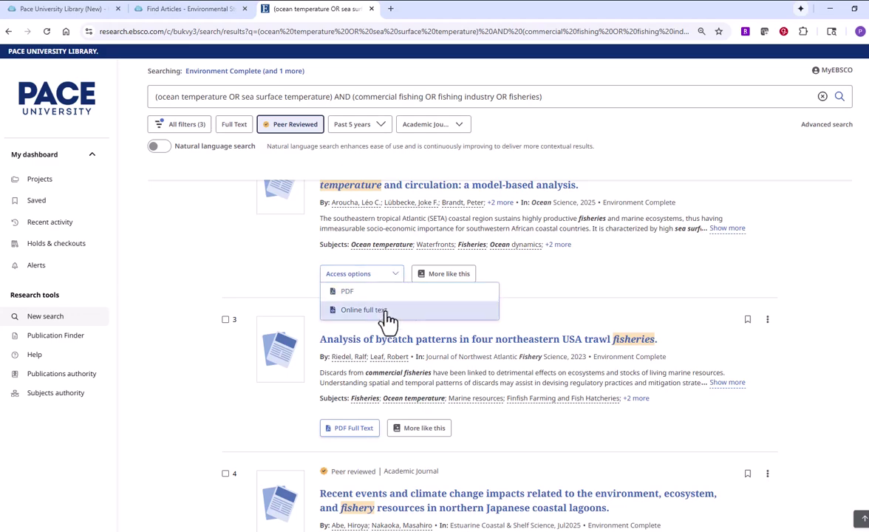
{"action": "scroll", "coordinate": [845, 318], "scroll_direction": "up", "scroll_amount": 2}
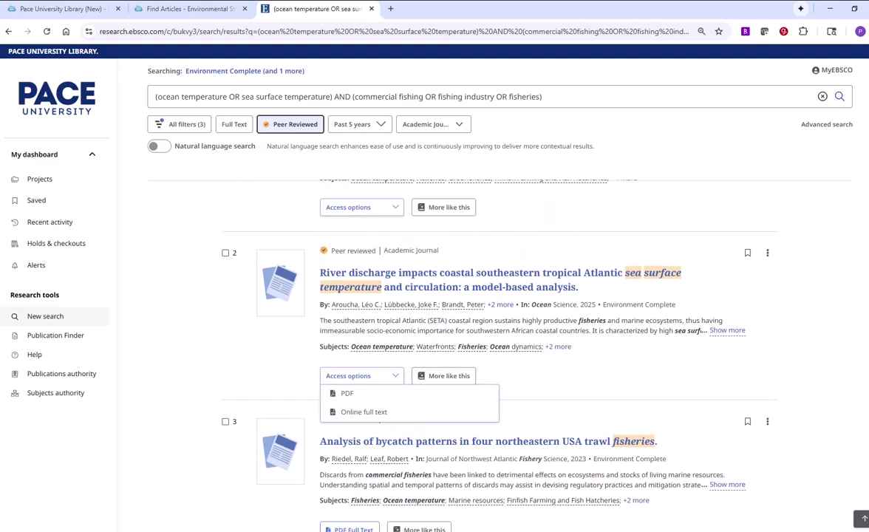
{"action": "scroll", "coordinate": [488, 333], "scroll_direction": "down", "scroll_amount": 5}
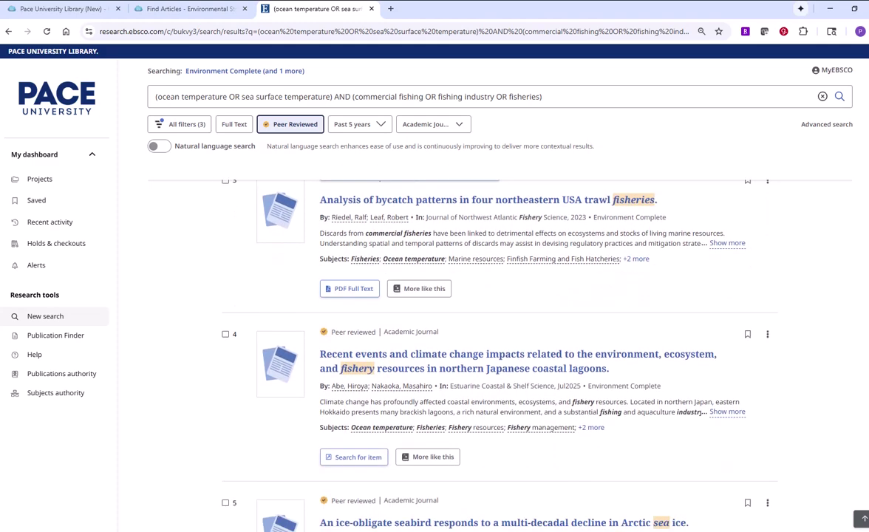
Open the PDF full text of the northeastern USA trawl fisheries bycatch article, view its APA 7th Edition citation, and return to the results.
{"action": "left_click", "coordinate": [353, 291]}
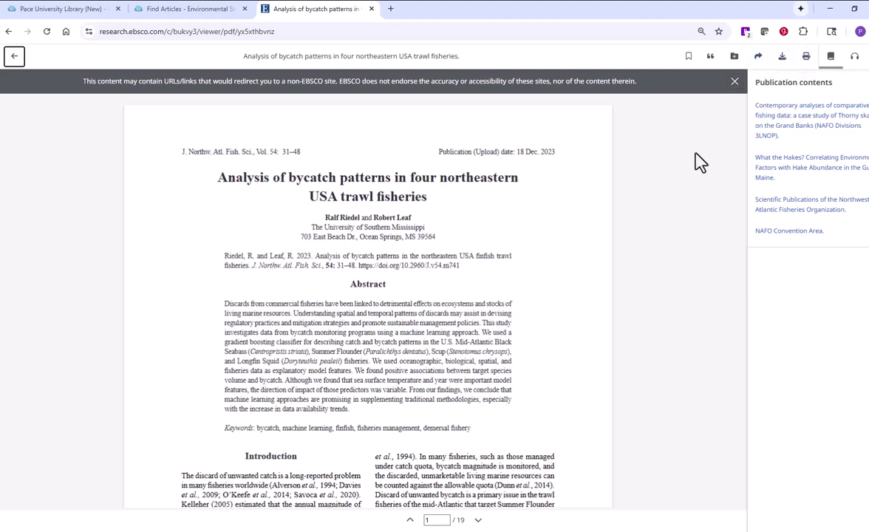
{"action": "left_click", "coordinate": [710, 59]}
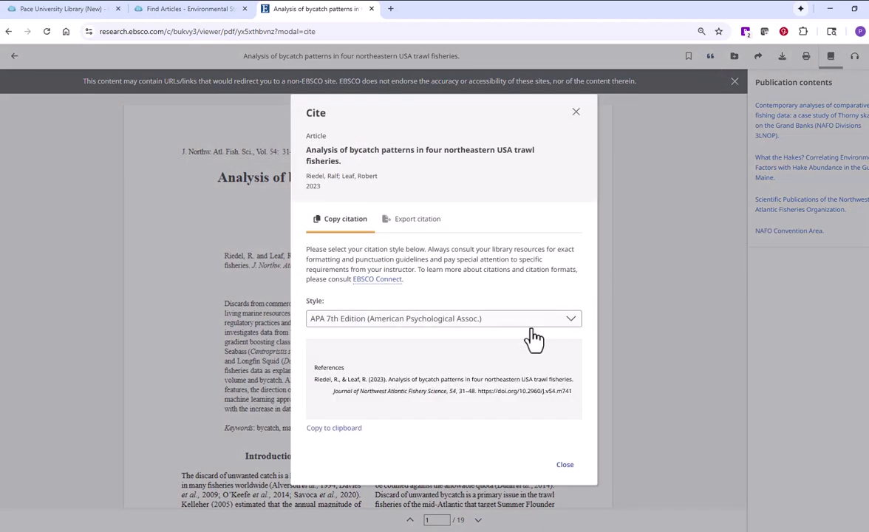
{"action": "left_click", "coordinate": [576, 111]}
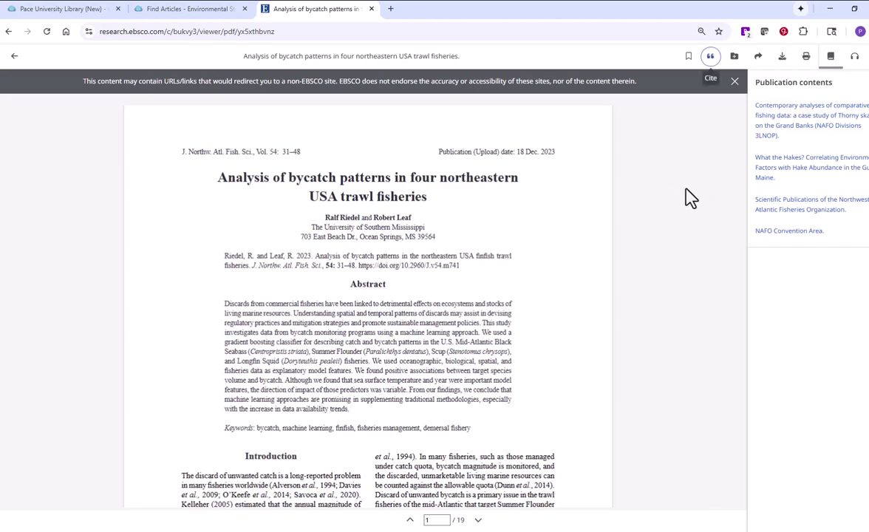
{"action": "scroll", "coordinate": [673, 236], "scroll_direction": "down", "scroll_amount": 5}
{"action": "scroll", "coordinate": [674, 236], "scroll_direction": "down", "scroll_amount": 3}
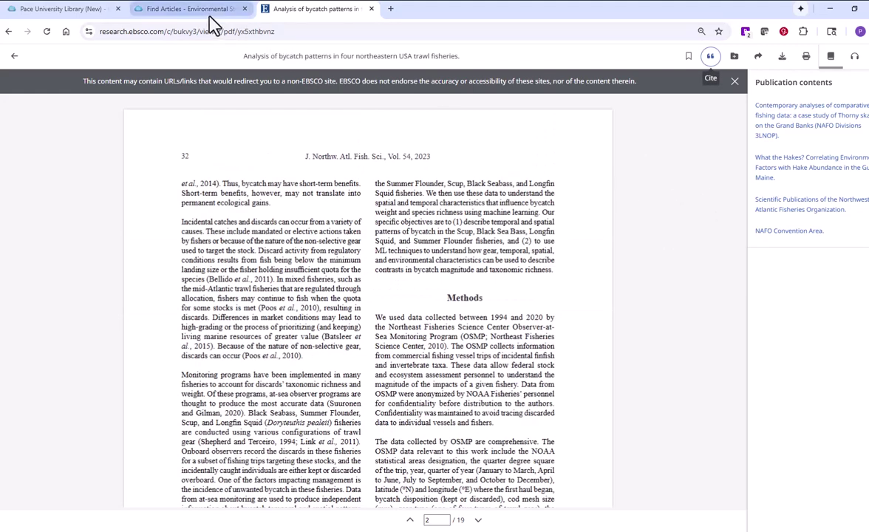
{"action": "left_click", "coordinate": [14, 57]}
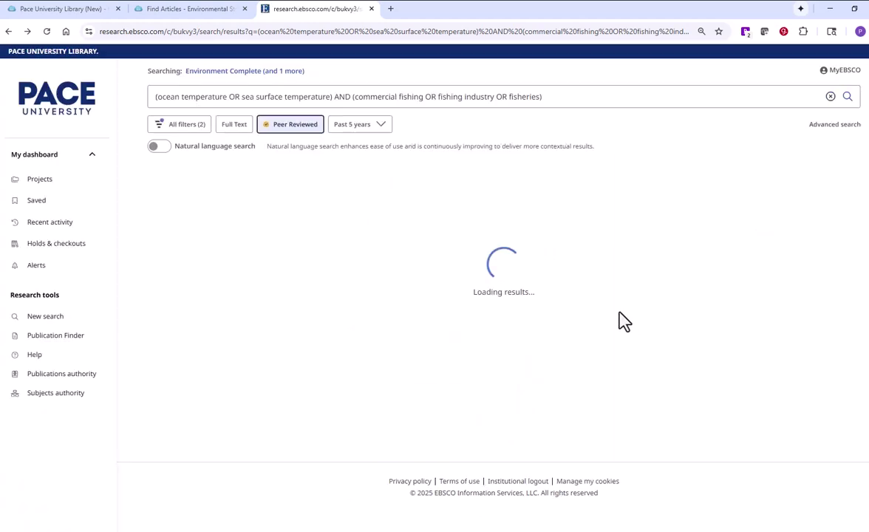
Examine the access choices offered for articles 3 to 8 in the results list, looking for ones without direct full text.
{"action": "scroll", "coordinate": [622, 318], "scroll_direction": "down", "scroll_amount": 3}
{"action": "scroll", "coordinate": [554, 333], "scroll_direction": "down", "scroll_amount": 3}
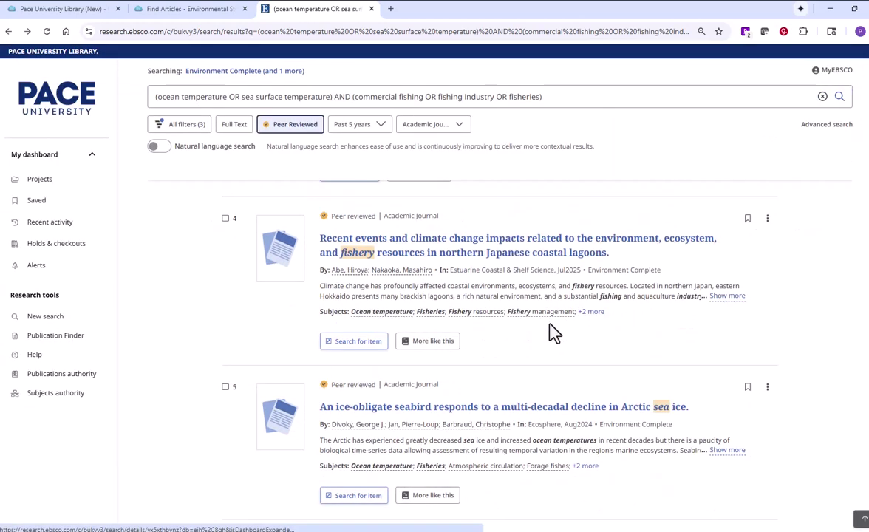
{"action": "scroll", "coordinate": [554, 333], "scroll_direction": "down", "scroll_amount": 3}
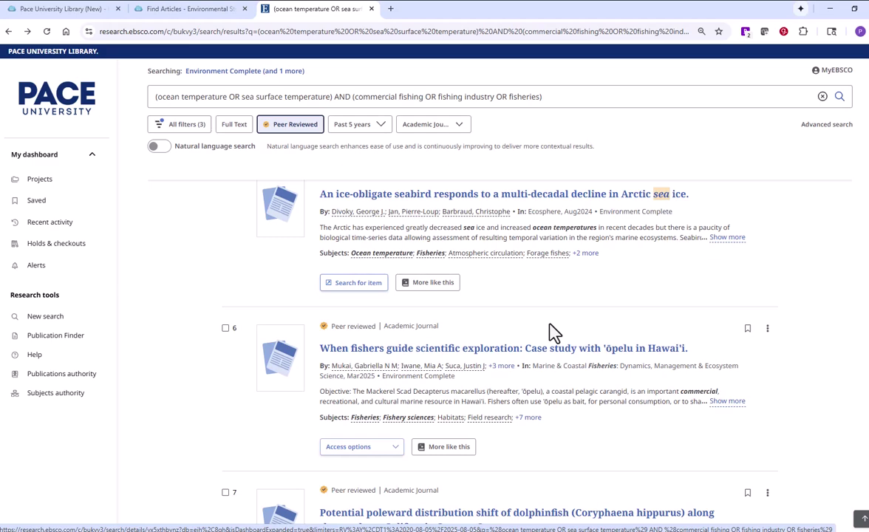
{"action": "scroll", "coordinate": [554, 332], "scroll_direction": "down", "scroll_amount": 3}
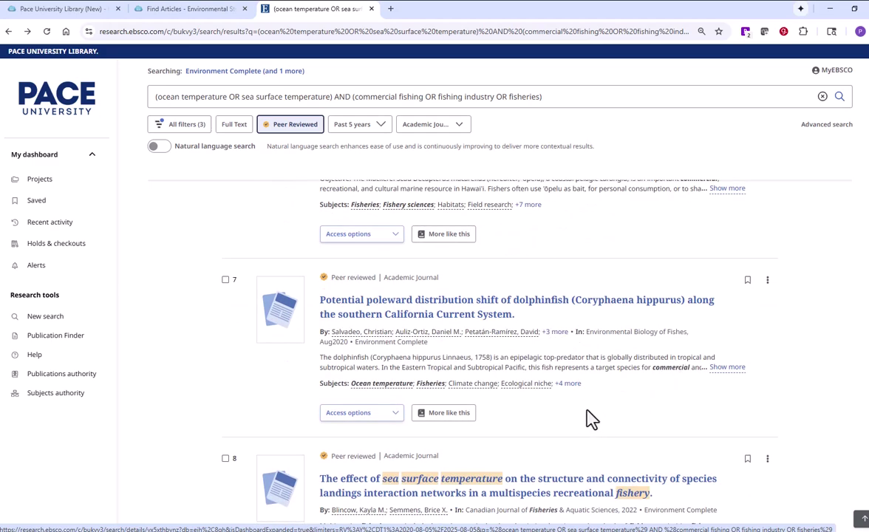
{"action": "scroll", "coordinate": [591, 419], "scroll_direction": "up", "scroll_amount": 3}
{"action": "scroll", "coordinate": [591, 413], "scroll_direction": "up", "scroll_amount": 3}
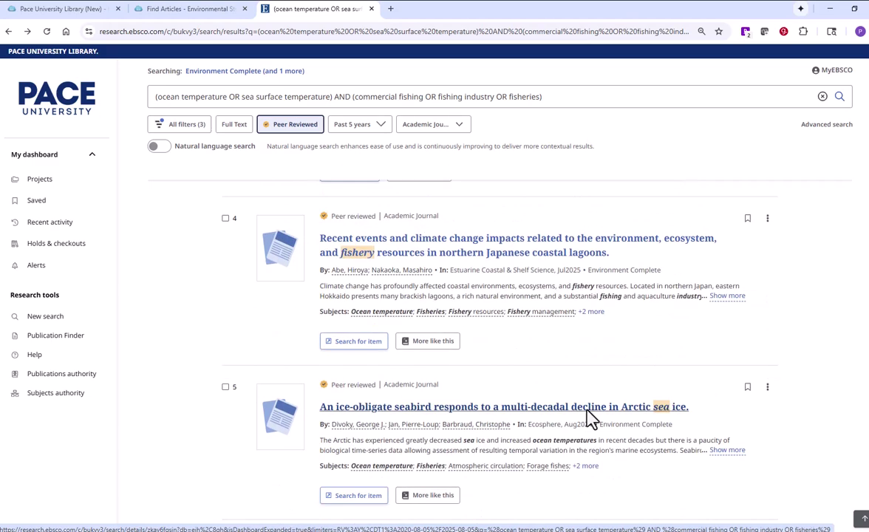
{"action": "scroll", "coordinate": [582, 393], "scroll_direction": "up", "scroll_amount": 3}
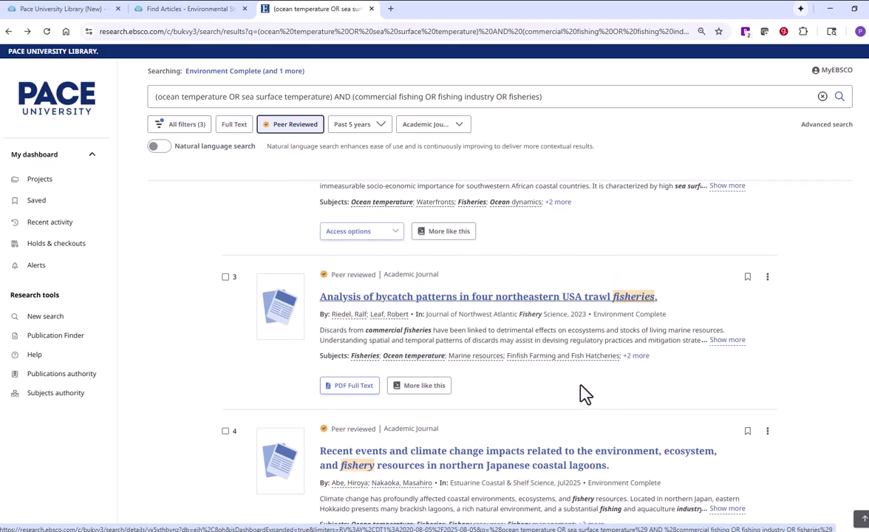
{"action": "scroll", "coordinate": [458, 333], "scroll_direction": "down", "scroll_amount": 3}
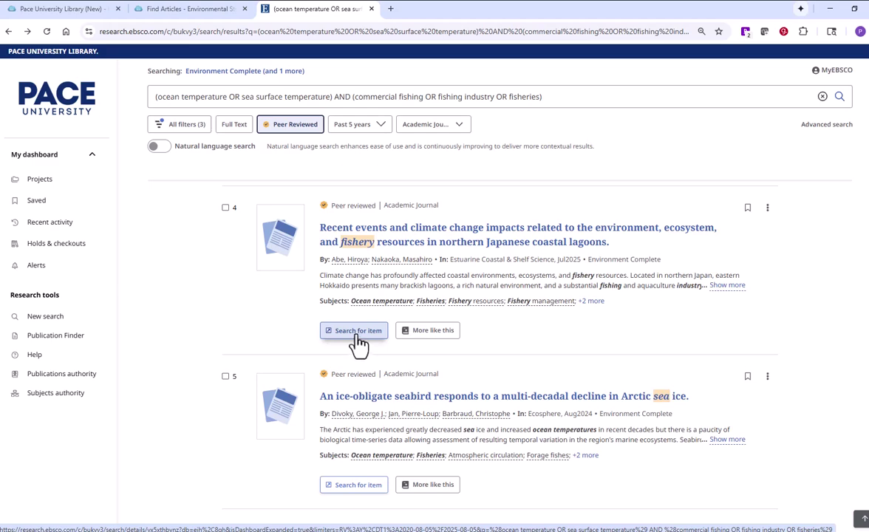
Search for the full text of the northern Japanese coastal lagoons article and open its ILLiad interlibrary loan request through library authentication.
{"action": "left_click", "coordinate": [359, 342]}
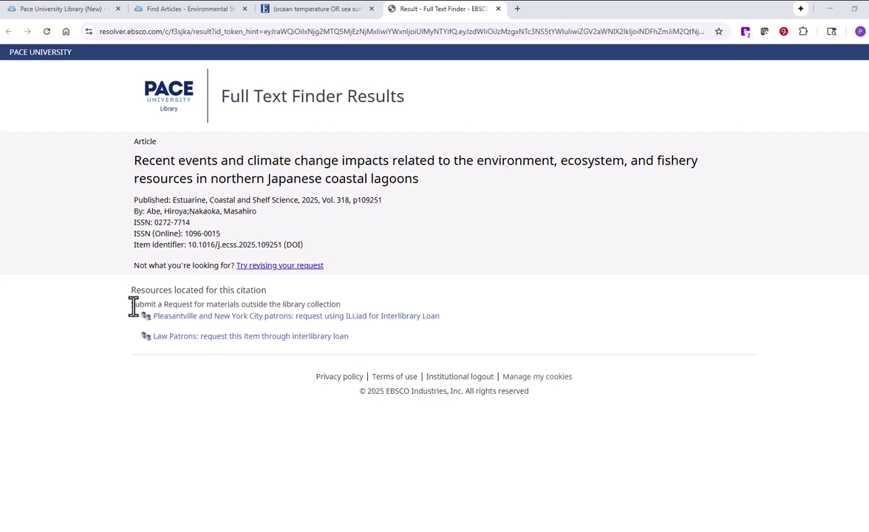
{"action": "left_click_drag", "start_coordinate": [131, 305], "coordinate": [345, 308]}
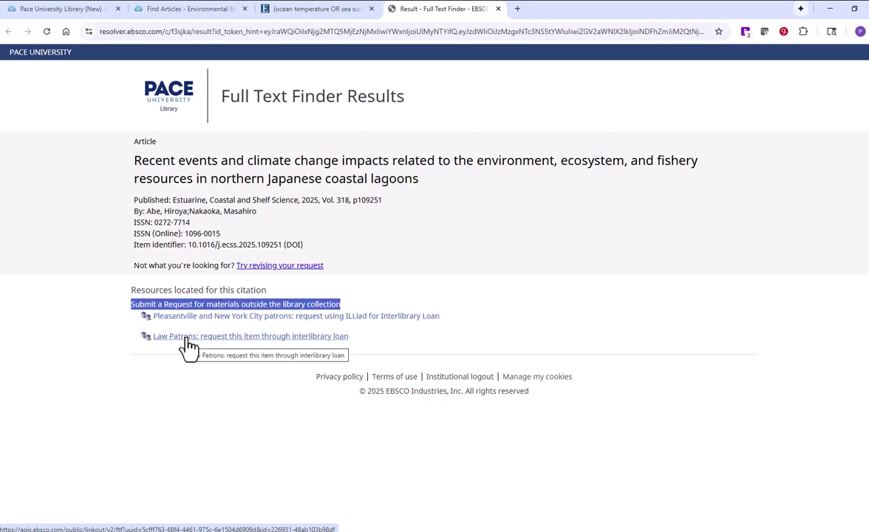
{"action": "left_click", "coordinate": [389, 316]}
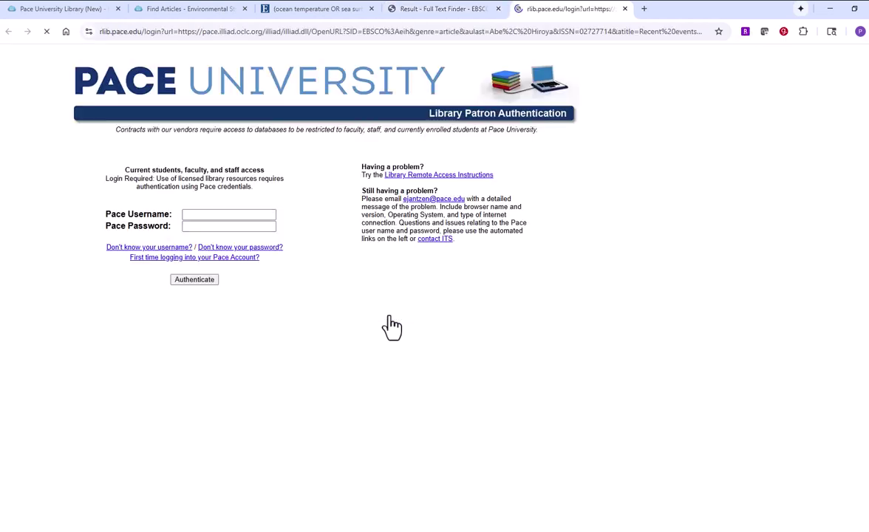
{"action": "left_click", "coordinate": [208, 281]}
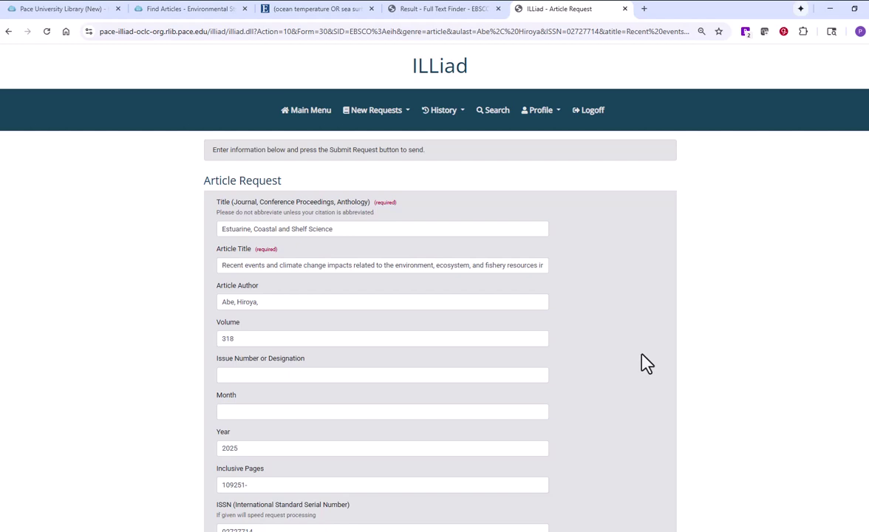
Review the prefilled ILLiad Article Request form from the journal title down to the notes and submission options.
{"action": "scroll", "coordinate": [645, 362], "scroll_direction": "down", "scroll_amount": 3}
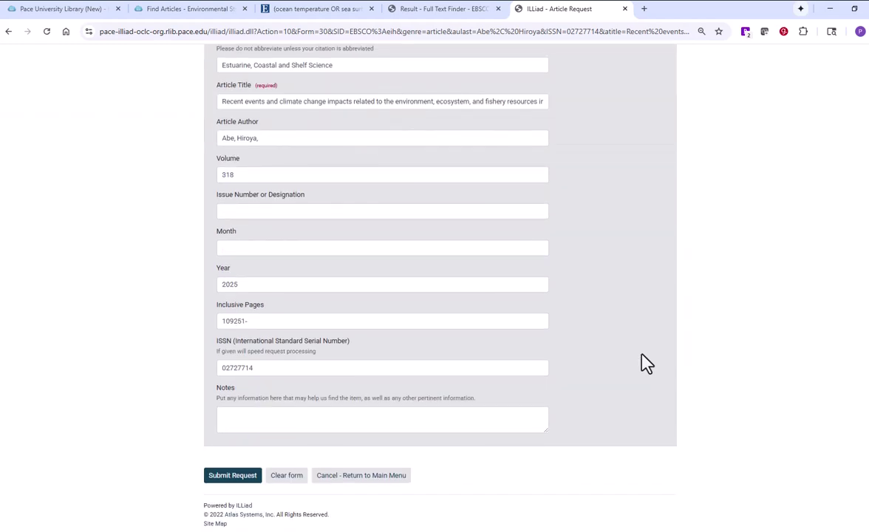
{"action": "scroll", "coordinate": [647, 363], "scroll_direction": "up", "scroll_amount": 4}
{"action": "scroll", "coordinate": [646, 364], "scroll_direction": "down", "scroll_amount": 4}
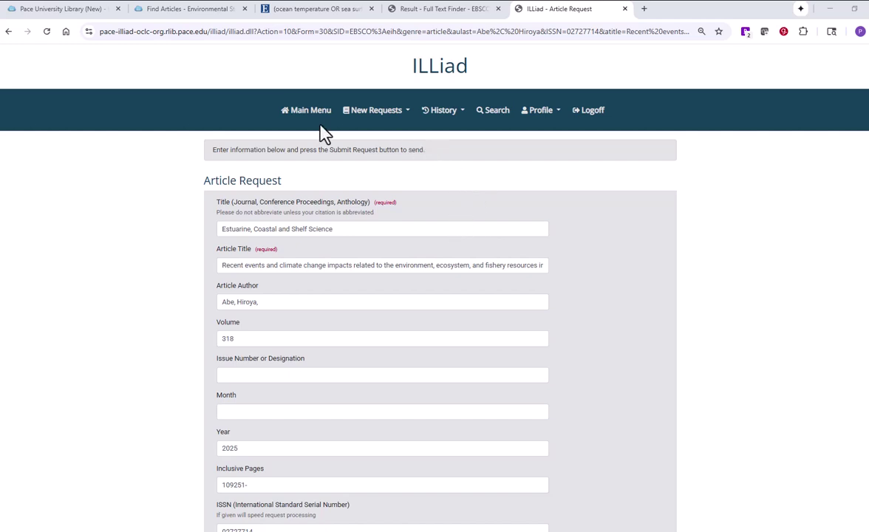
Check the Electronically Received Articles section of the ILLiad main menu, and close the ILLiad and Full Text Finder pages.
{"action": "left_click", "coordinate": [296, 110]}
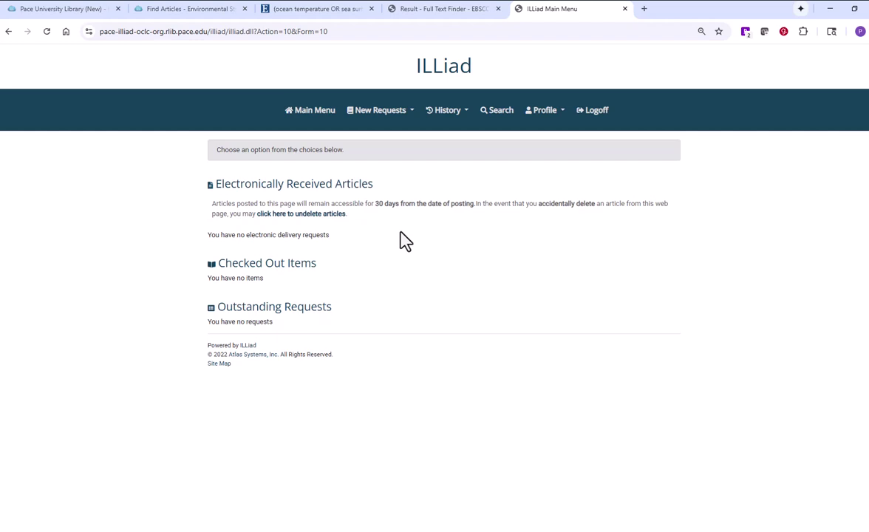
{"action": "left_click_drag", "start_coordinate": [374, 203], "coordinate": [383, 203]}
{"action": "left_click", "coordinate": [623, 8]}
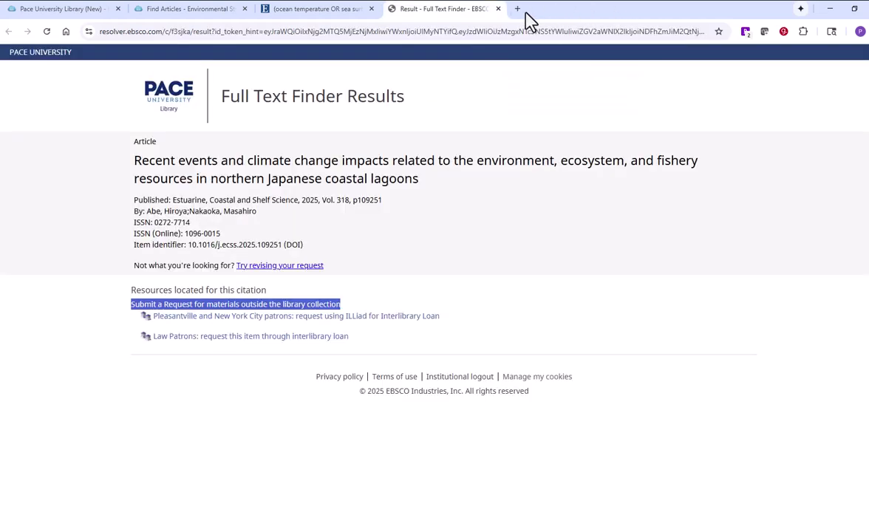
{"action": "left_click", "coordinate": [498, 9]}
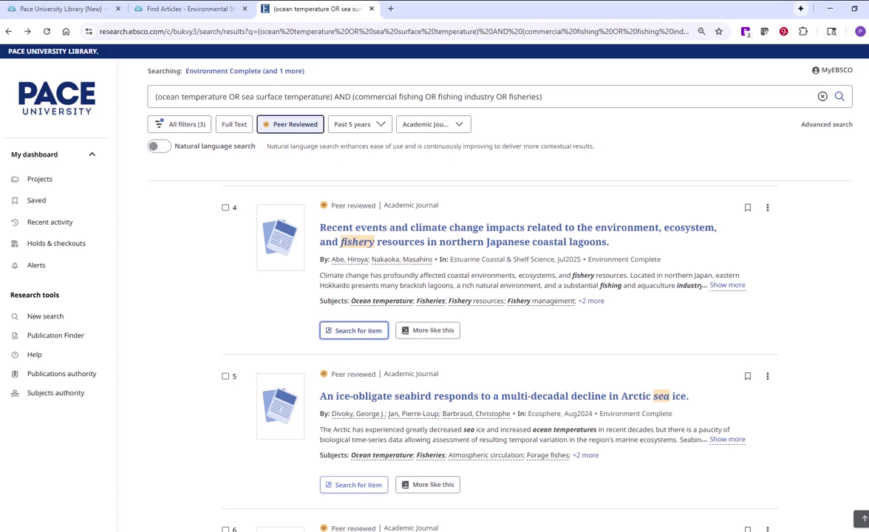
Find the full text of the ice-obligate seabird article through Full Text Finder and open it in Gale Academic OneFile.
{"action": "scroll", "coordinate": [480, 332], "scroll_direction": "down", "scroll_amount": 2}
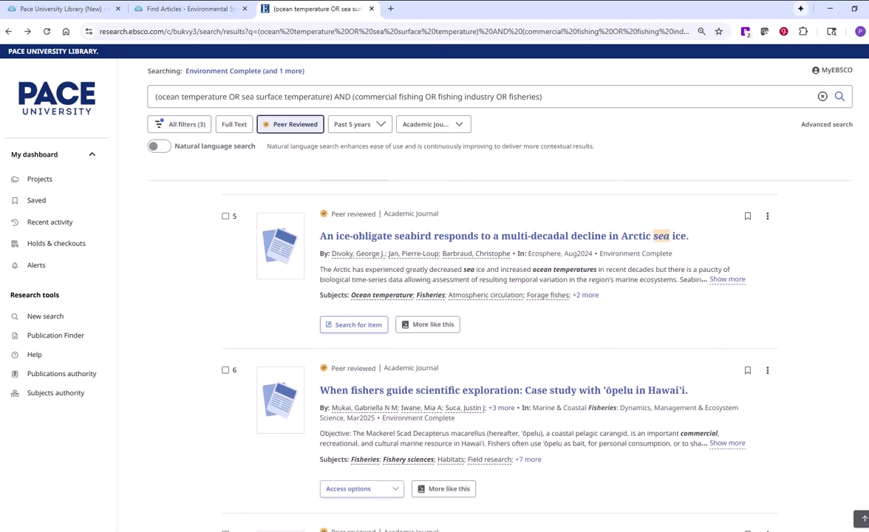
{"action": "left_click", "coordinate": [353, 328]}
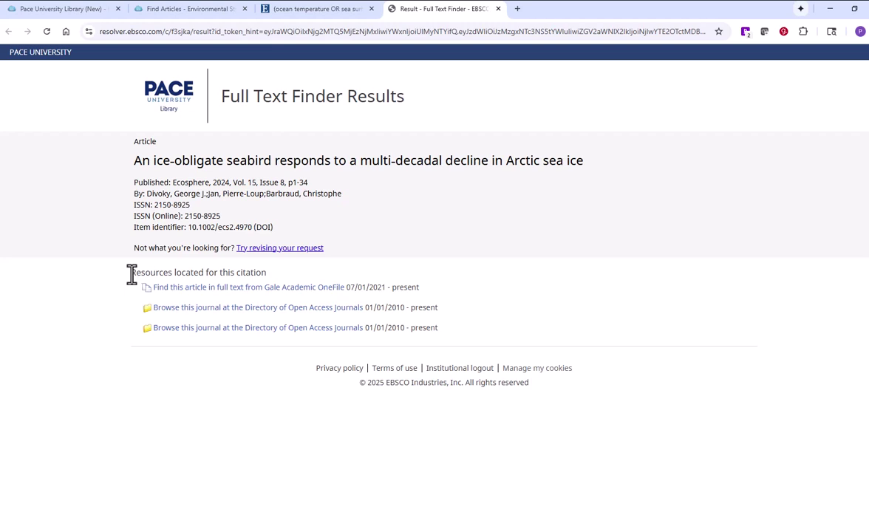
{"action": "left_click_drag", "start_coordinate": [130, 274], "coordinate": [267, 279]}
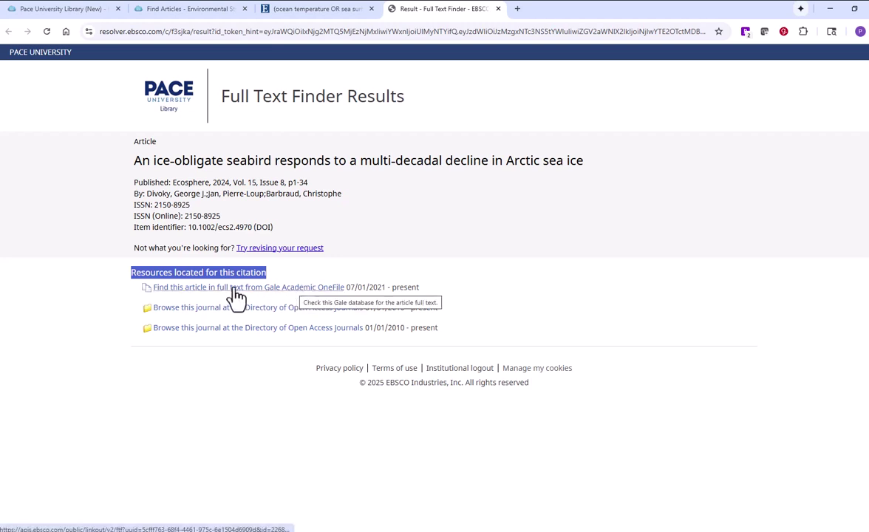
{"action": "left_click", "coordinate": [282, 288]}
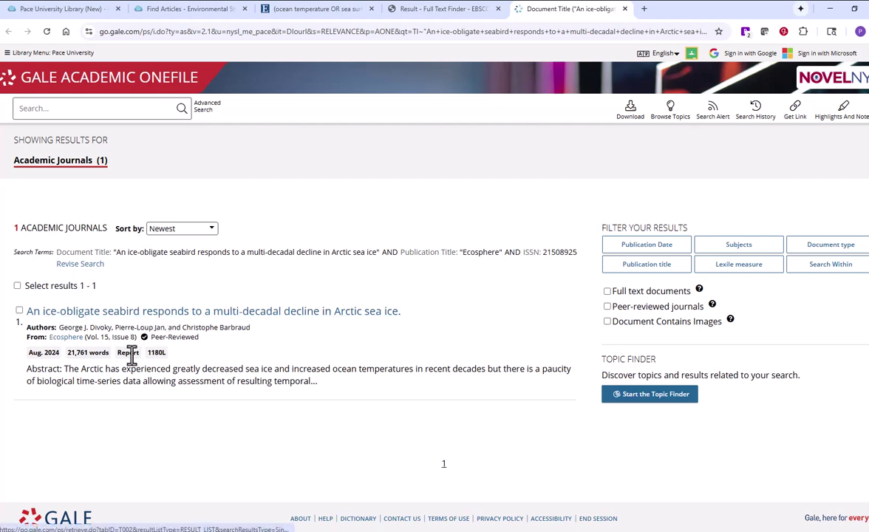
{"action": "left_click", "coordinate": [326, 313]}
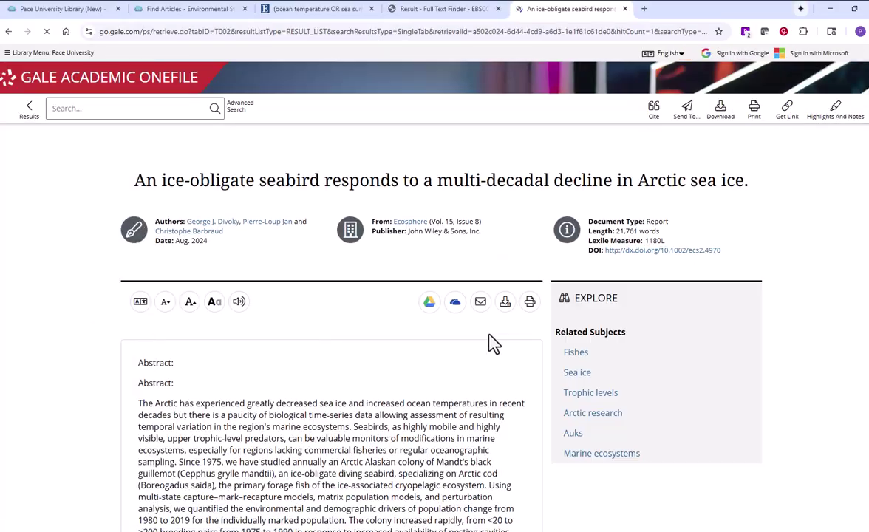
Skim the seabird article's full text, close the Gale and Full Text Finder pages, and resume browsing the EBSCO results.
{"action": "scroll", "coordinate": [488, 334], "scroll_direction": "down", "scroll_amount": 15}
{"action": "scroll", "coordinate": [489, 334], "scroll_direction": "down", "scroll_amount": 20}
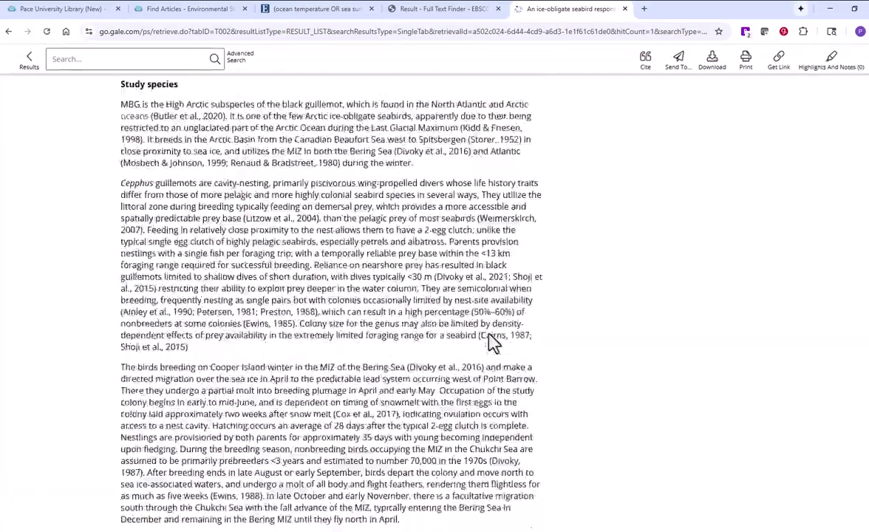
{"action": "scroll", "coordinate": [488, 334], "scroll_direction": "up", "scroll_amount": 6}
{"action": "scroll", "coordinate": [489, 334], "scroll_direction": "up", "scroll_amount": 20}
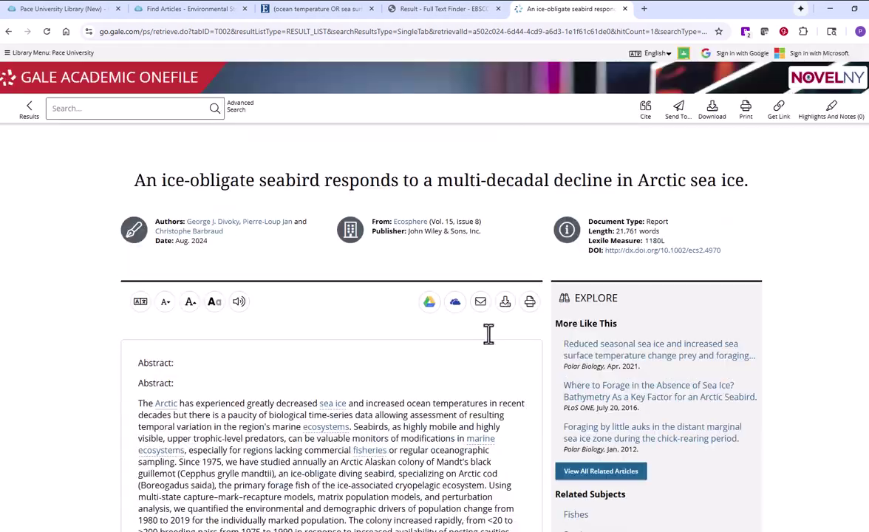
{"action": "left_click", "coordinate": [625, 10]}
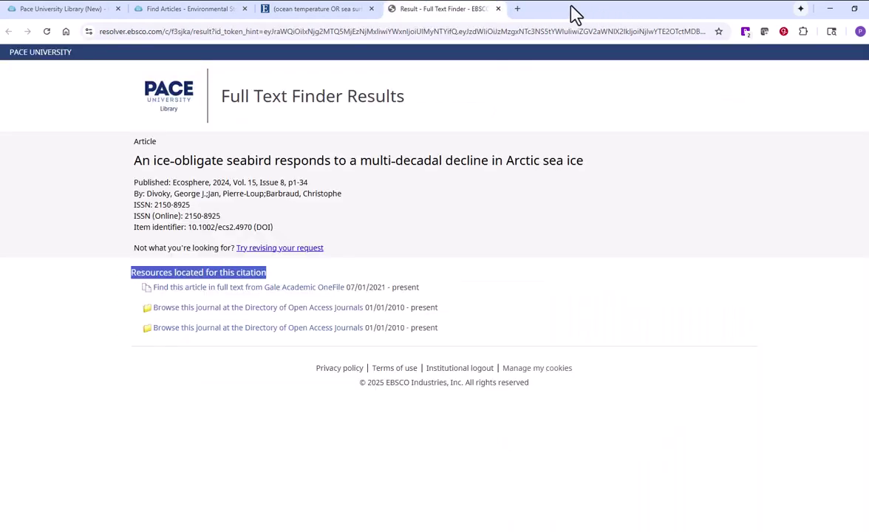
{"action": "left_click", "coordinate": [498, 10]}
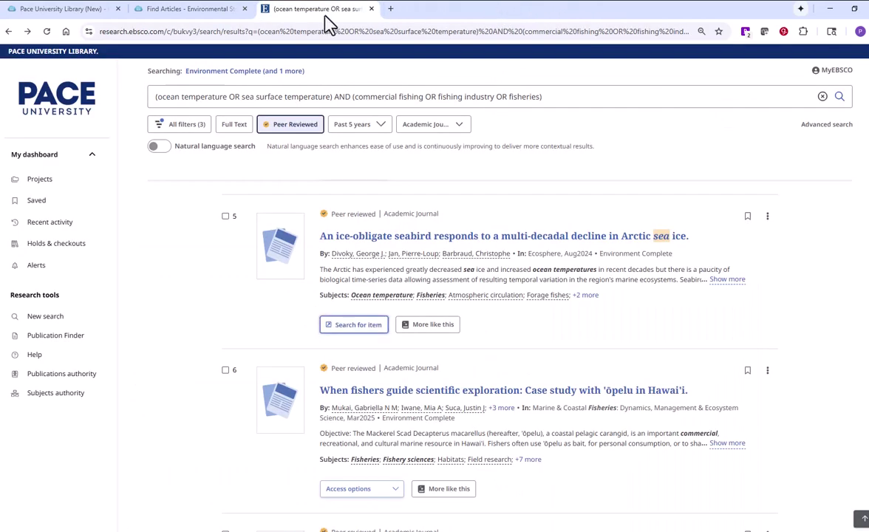
{"action": "scroll", "coordinate": [605, 400], "scroll_direction": "down", "scroll_amount": 3}
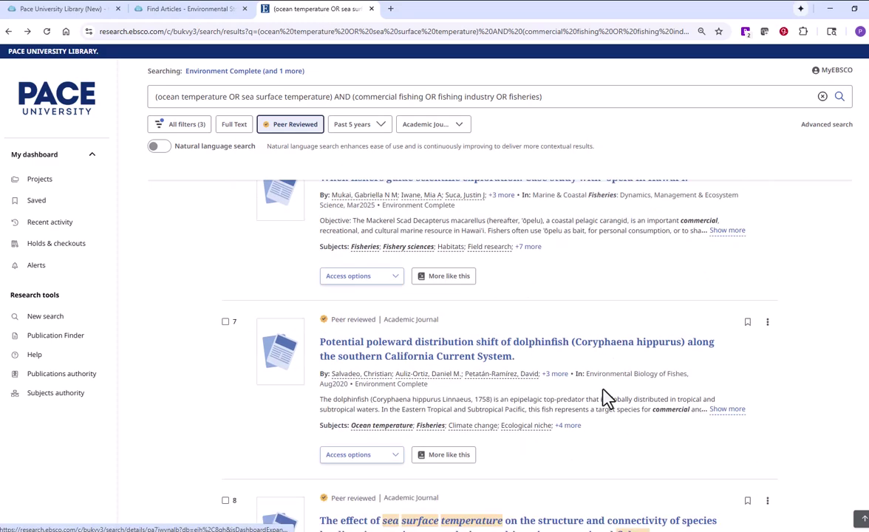
Browse the remaining EBSCO results and open the record of the striped marlin at-haulback mortality article.
{"action": "scroll", "coordinate": [605, 400], "scroll_direction": "down", "scroll_amount": 3}
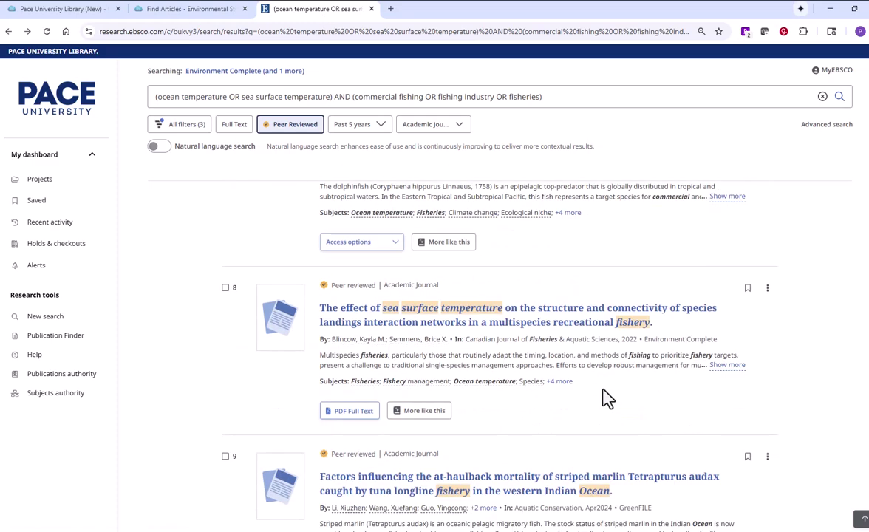
{"action": "scroll", "coordinate": [605, 399], "scroll_direction": "down", "scroll_amount": 6}
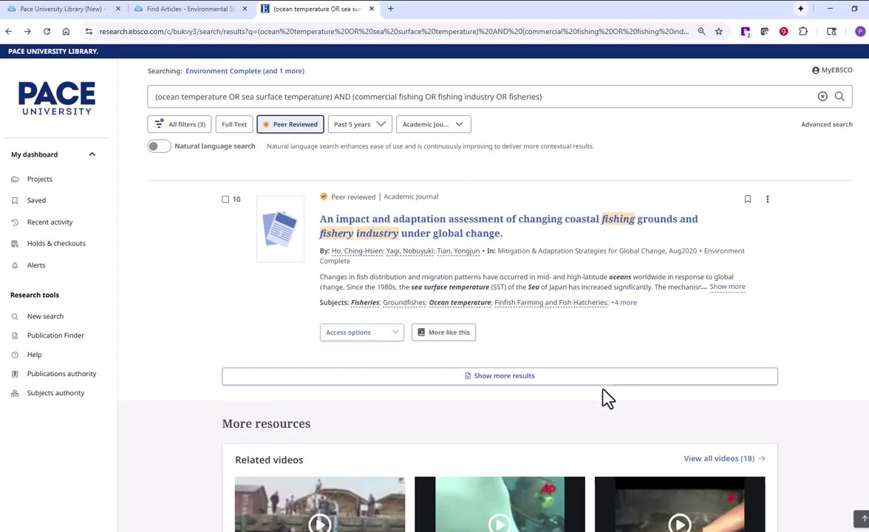
{"action": "scroll", "coordinate": [605, 399], "scroll_direction": "up", "scroll_amount": 3}
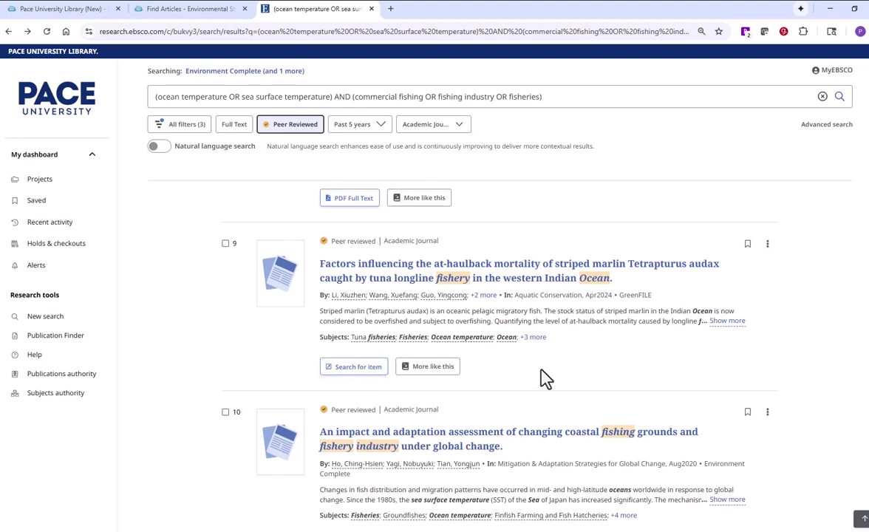
{"action": "left_click", "coordinate": [496, 284]}
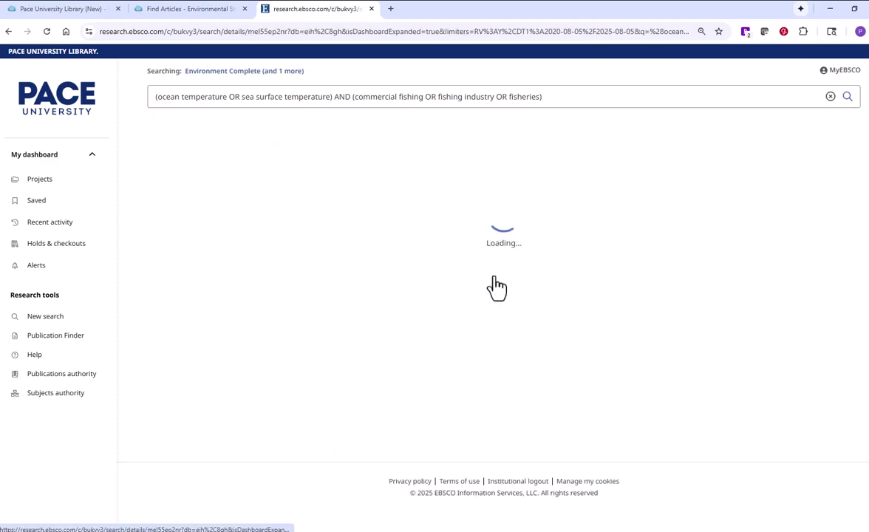
Review the striped marlin article's record, including its source, subject terms, author-supplied keywords and abstract.
{"action": "scroll", "coordinate": [582, 369], "scroll_direction": "down", "scroll_amount": 3}
{"action": "scroll", "coordinate": [582, 369], "scroll_direction": "up", "scroll_amount": 3}
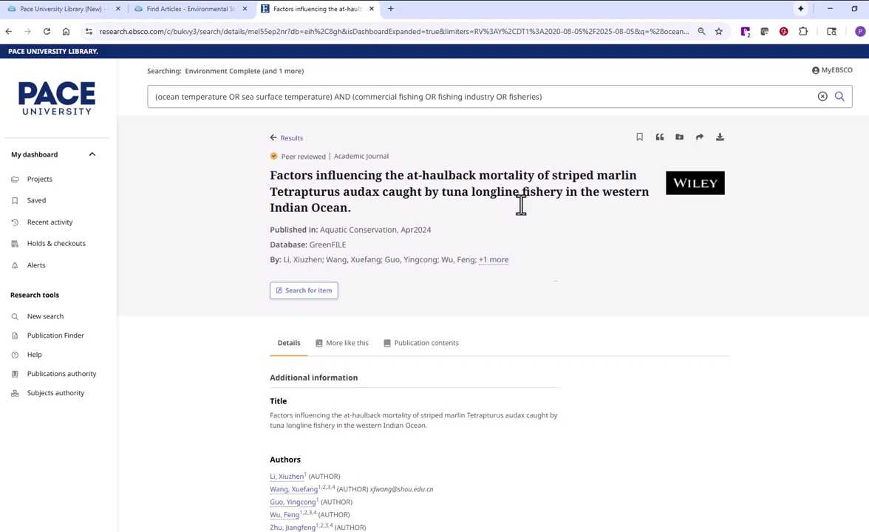
{"action": "scroll", "coordinate": [564, 334], "scroll_direction": "down", "scroll_amount": 10}
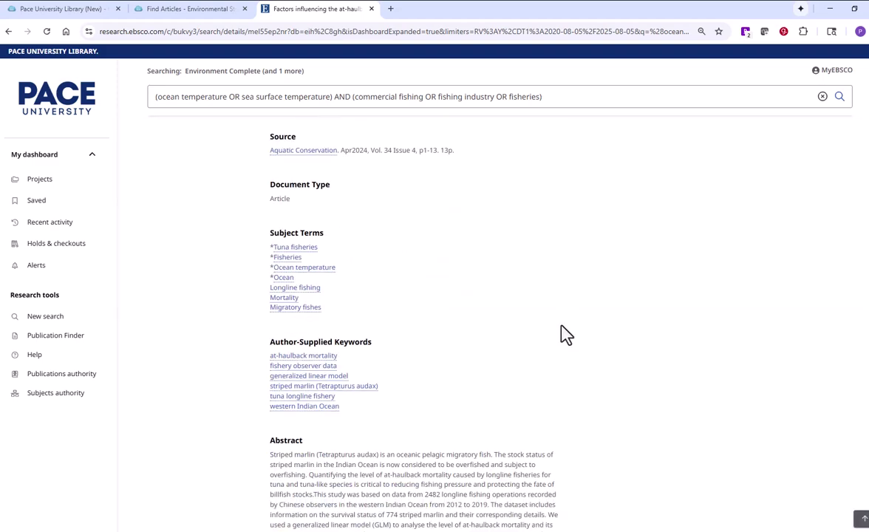
{"action": "scroll", "coordinate": [564, 334], "scroll_direction": "down", "scroll_amount": 3}
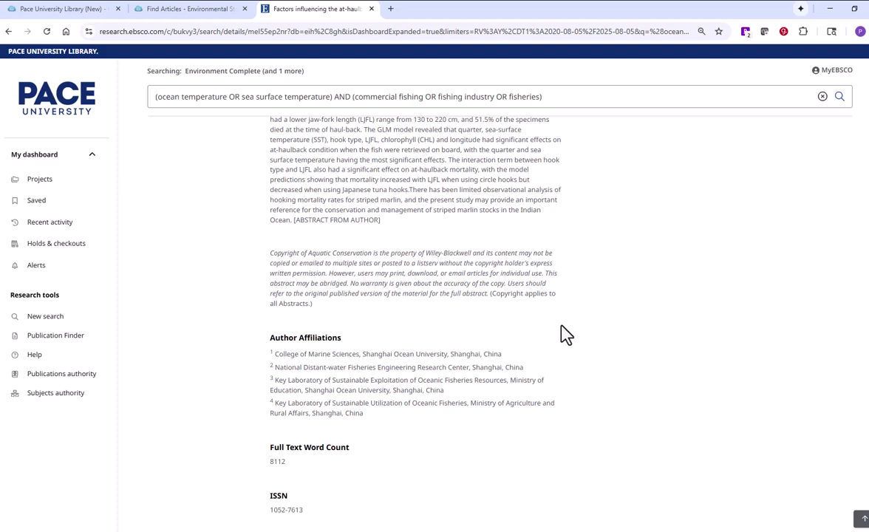
{"action": "scroll", "coordinate": [563, 334], "scroll_direction": "down", "scroll_amount": 3}
{"action": "scroll", "coordinate": [561, 333], "scroll_direction": "up", "scroll_amount": 15}
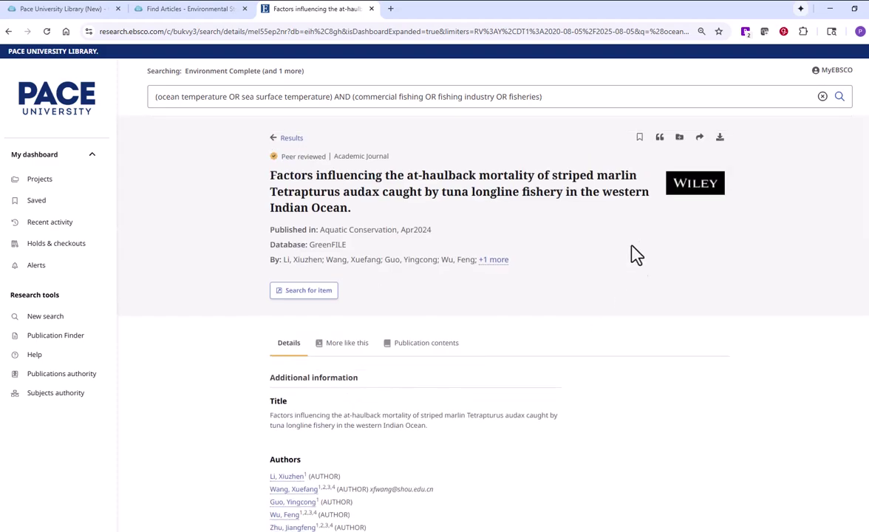
Display the striped marlin article's citation in MLA 9th Edition (Modern Language Assoc.) style and close the citation window.
{"action": "left_click", "coordinate": [660, 139]}
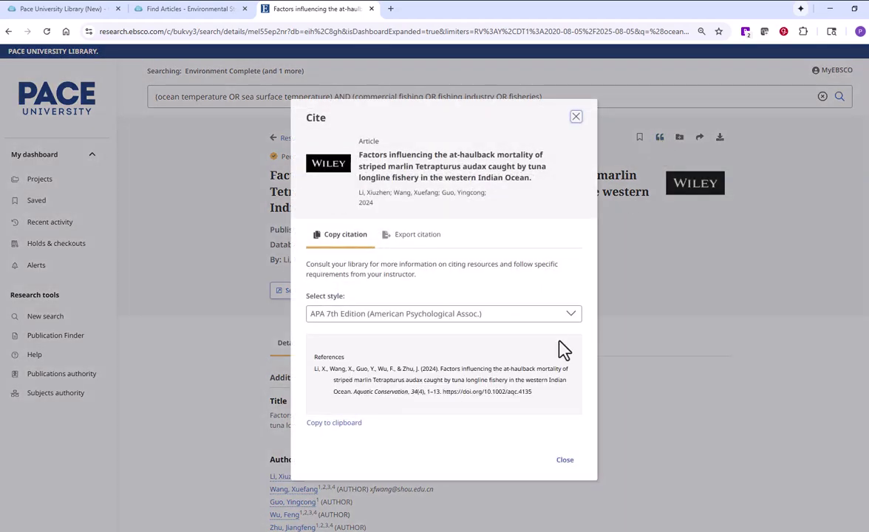
{"action": "left_click", "coordinate": [505, 315]}
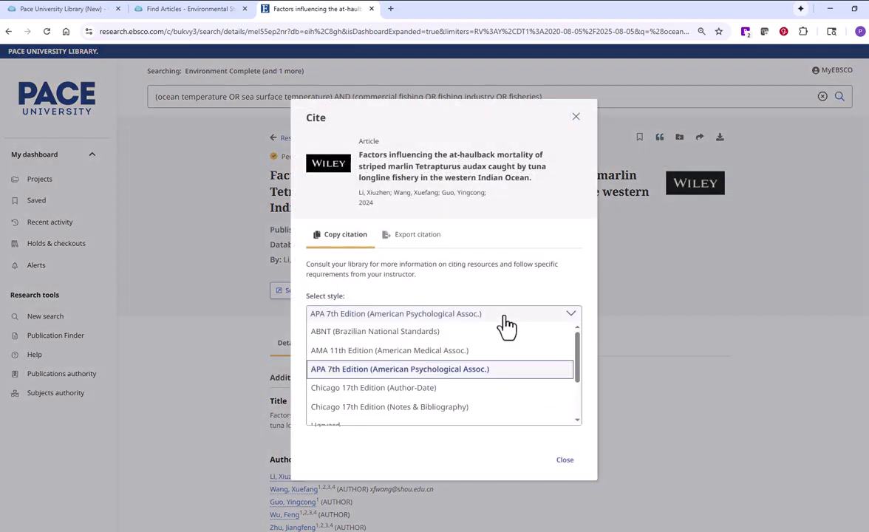
{"action": "scroll", "coordinate": [531, 392], "scroll_direction": "down", "scroll_amount": 2}
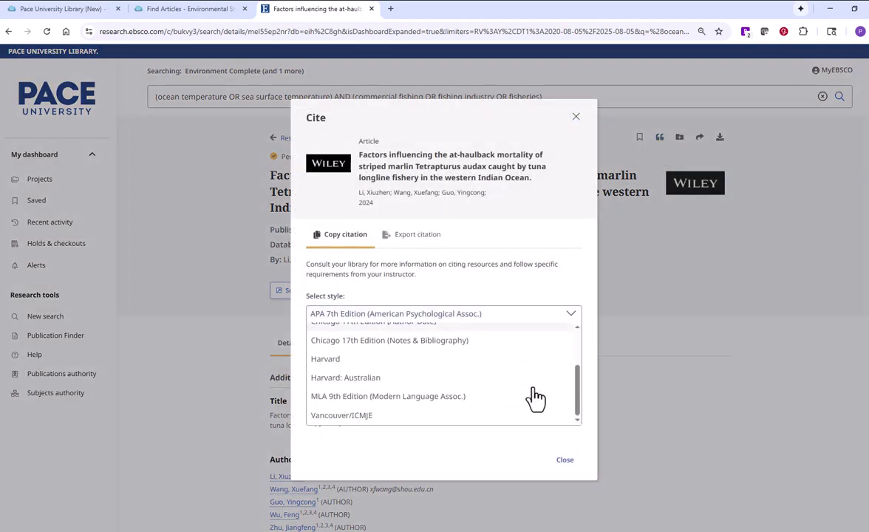
{"action": "left_click", "coordinate": [423, 395]}
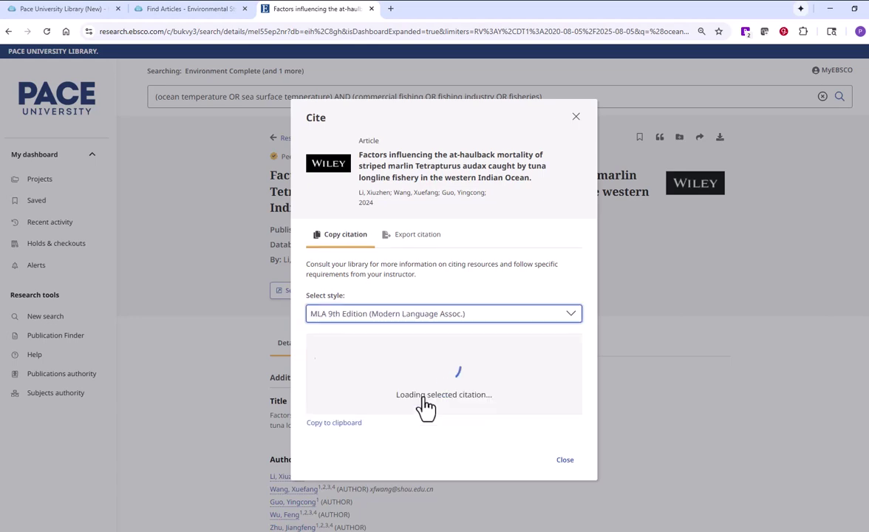
{"action": "left_click", "coordinate": [575, 117]}
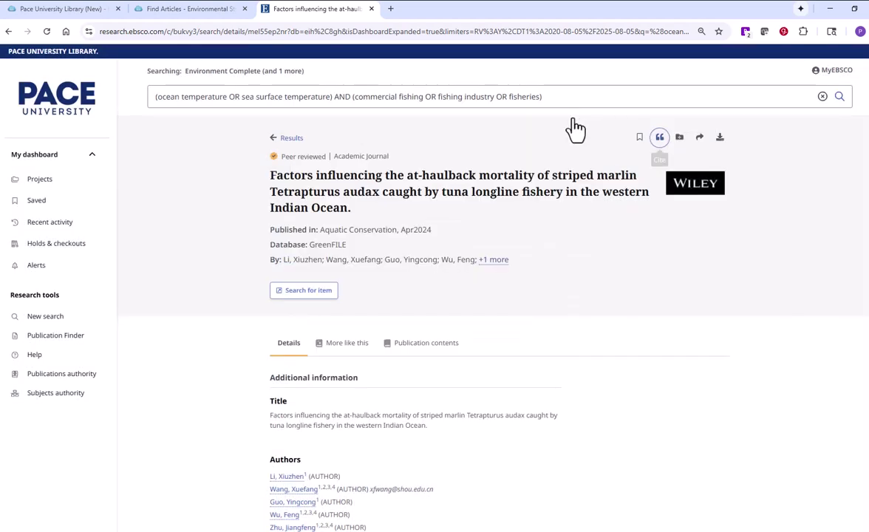
Check the email sharing option for the striped marlin article without sending anything, and return to the results list.
{"action": "left_click", "coordinate": [700, 140]}
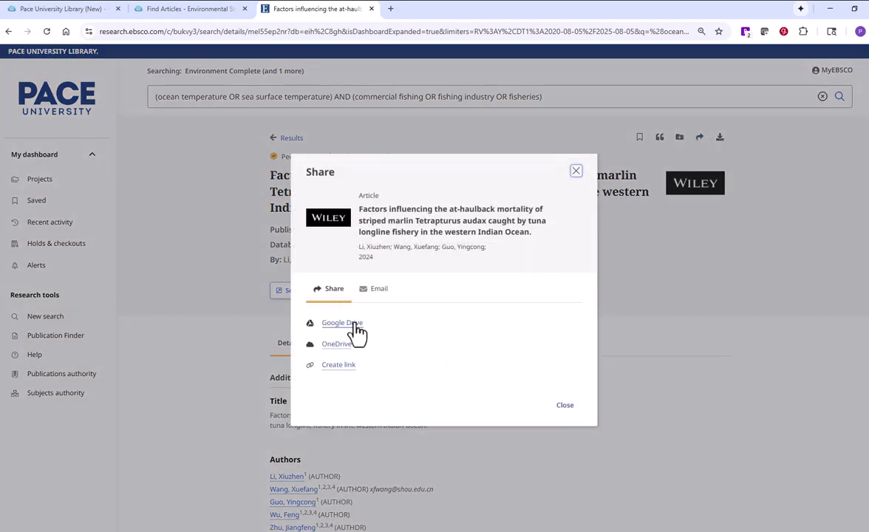
{"action": "left_click", "coordinate": [378, 293]}
{"action": "left_click", "coordinate": [398, 350]}
{"action": "left_click", "coordinate": [537, 283]}
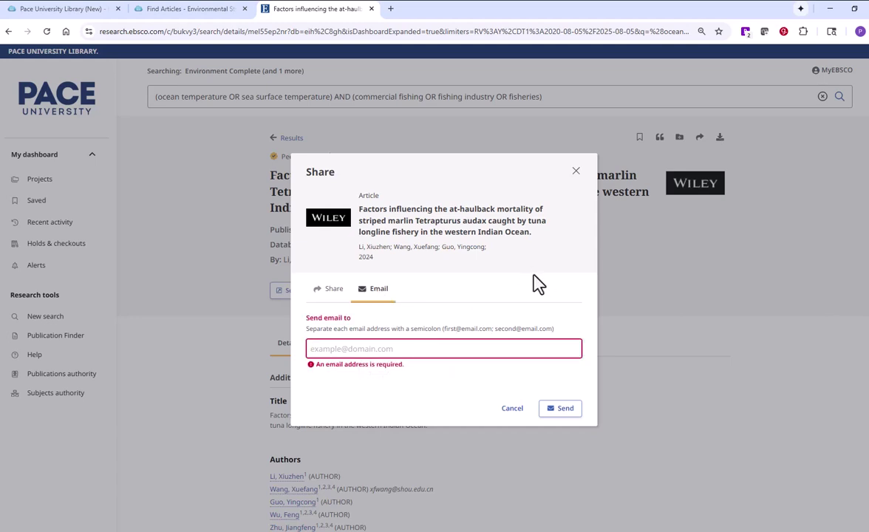
{"action": "left_click", "coordinate": [577, 174]}
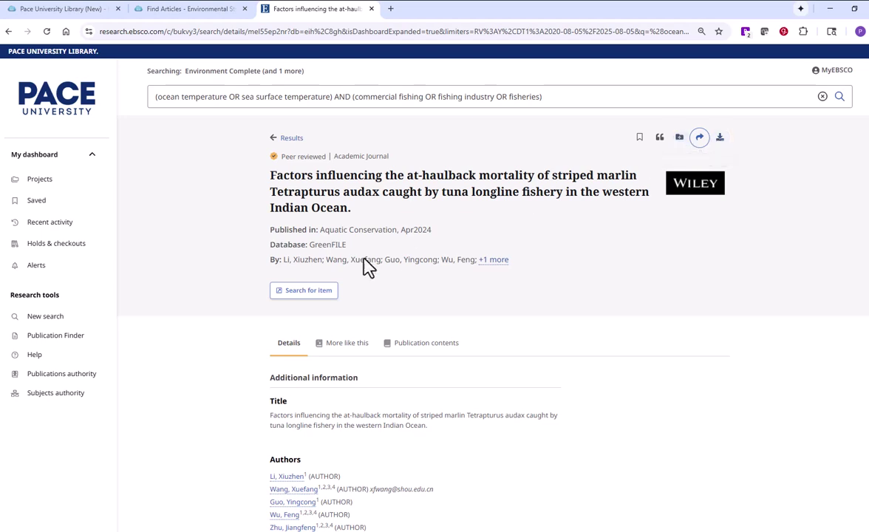
{"action": "left_click", "coordinate": [288, 138]}
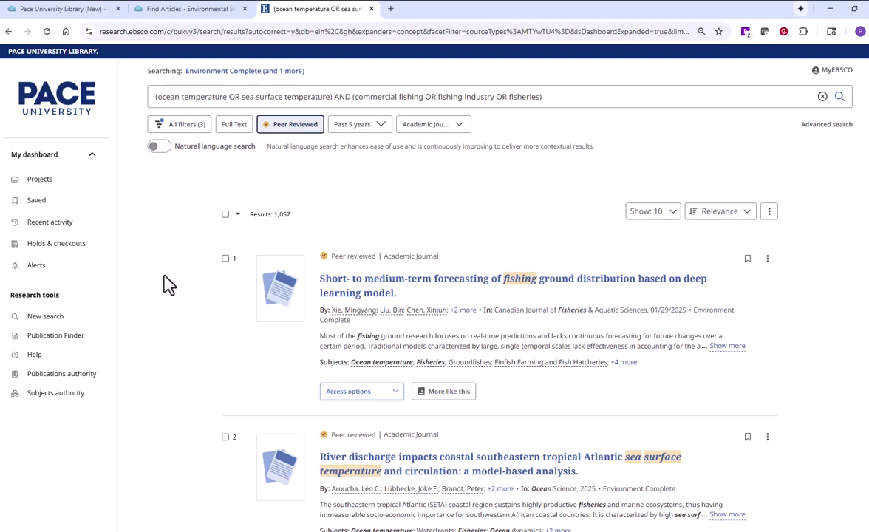
Review the Finding Articles advice and the Pace database list in the Environmental Studies and Science guide.
{"action": "left_click", "coordinate": [194, 16]}
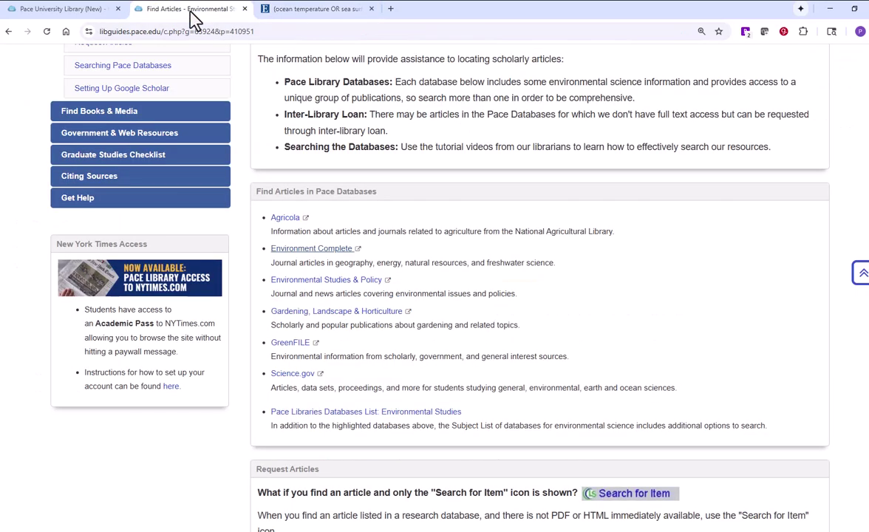
{"action": "scroll", "coordinate": [469, 327], "scroll_direction": "up", "scroll_amount": 4}
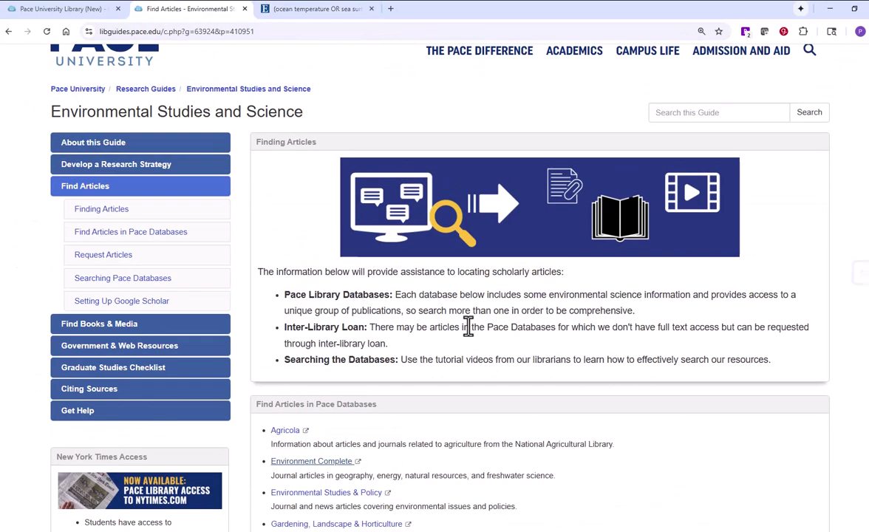
{"action": "scroll", "coordinate": [623, 440], "scroll_direction": "down", "scroll_amount": 4}
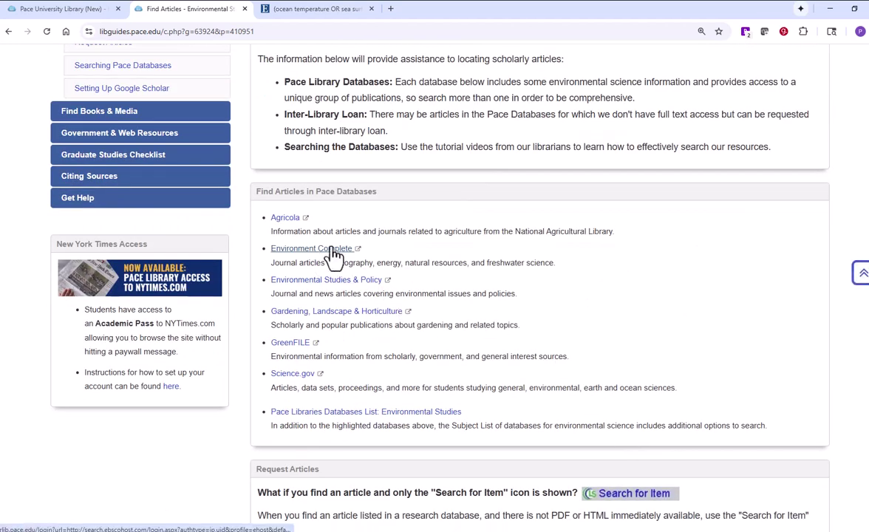
Return to the EBSCO results and check the search query, the source type filter and the date filter.
{"action": "left_click", "coordinate": [301, 9]}
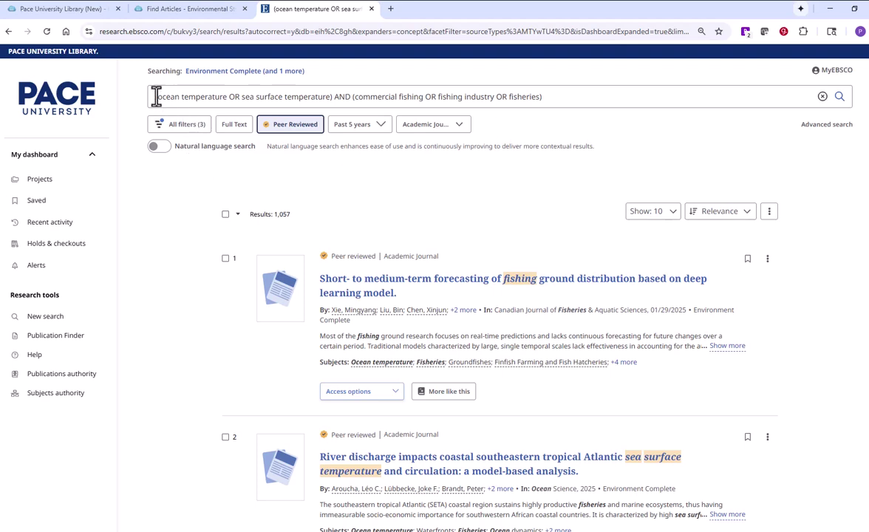
{"action": "left_click_drag", "start_coordinate": [152, 96], "coordinate": [549, 91]}
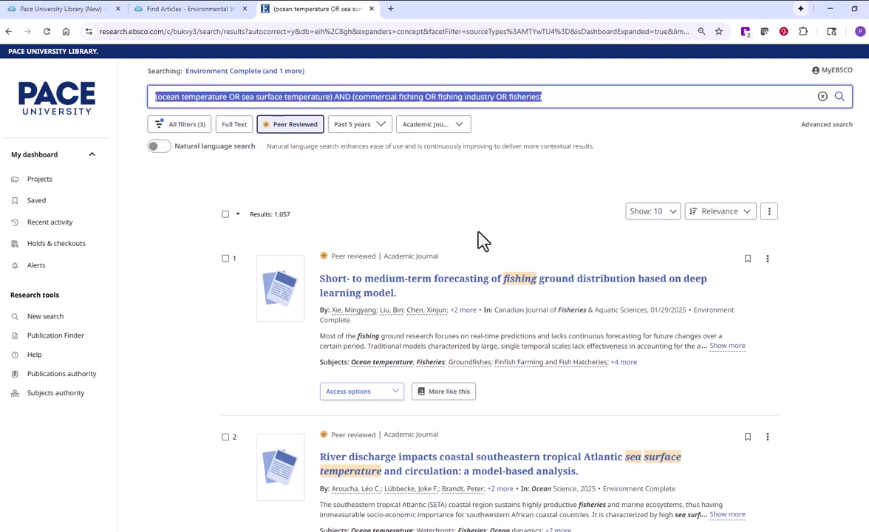
{"action": "left_click", "coordinate": [463, 158]}
{"action": "left_click", "coordinate": [457, 127]}
{"action": "left_click", "coordinate": [457, 127]}
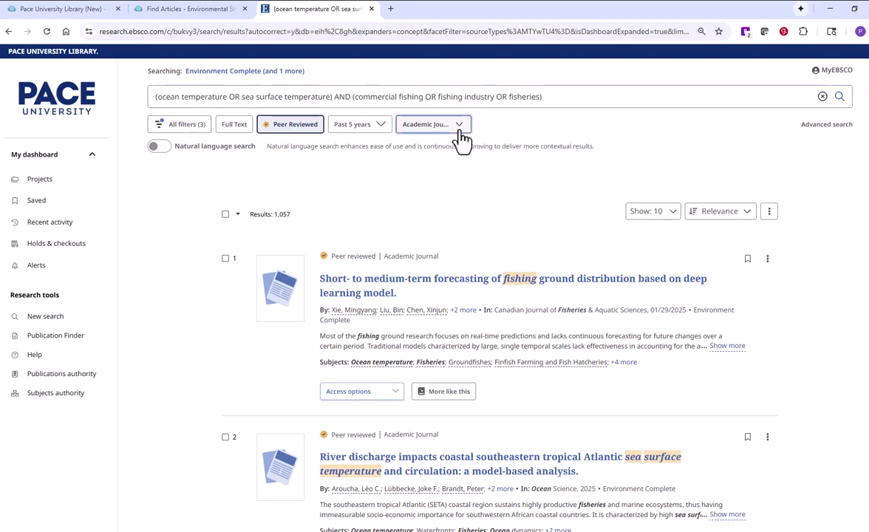
{"action": "left_click", "coordinate": [380, 127]}
{"action": "left_click", "coordinate": [380, 133]}
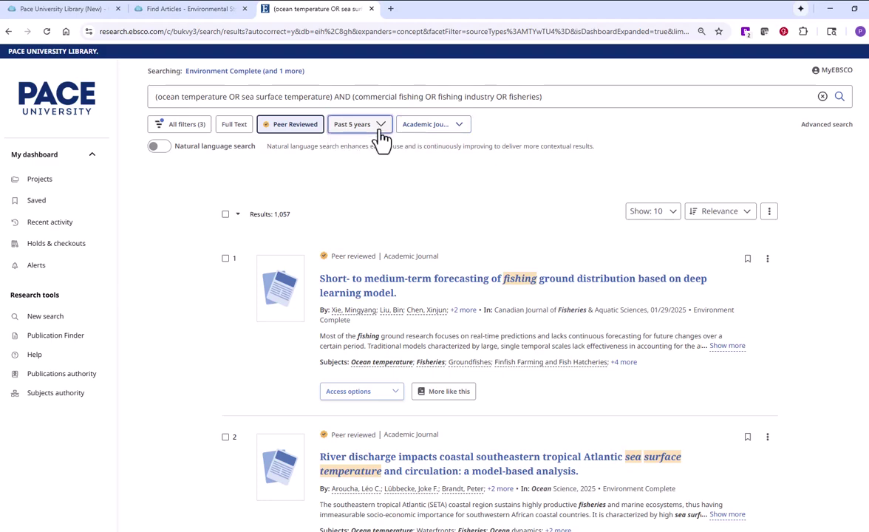
Compare the full-text access options offered for the first few articles in the EBSCO results.
{"action": "scroll", "coordinate": [180, 386], "scroll_direction": "down", "scroll_amount": 3}
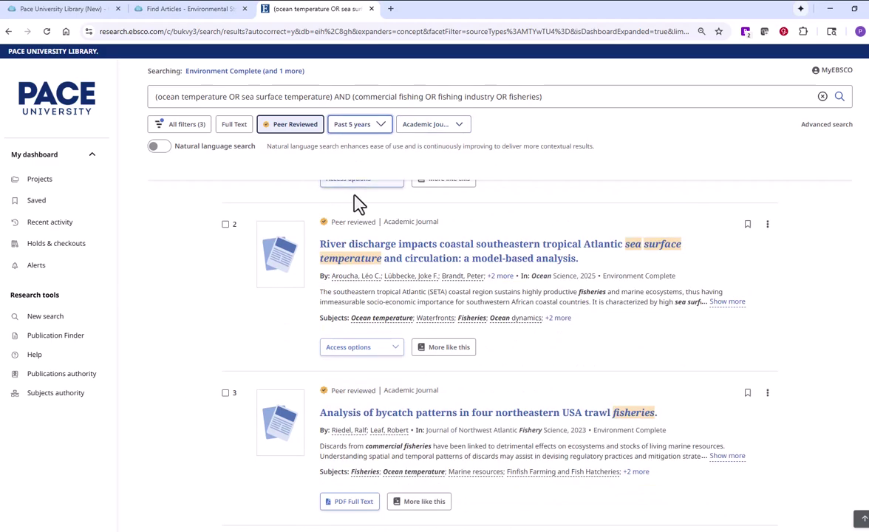
{"action": "scroll", "coordinate": [355, 362], "scroll_direction": "down", "scroll_amount": 3}
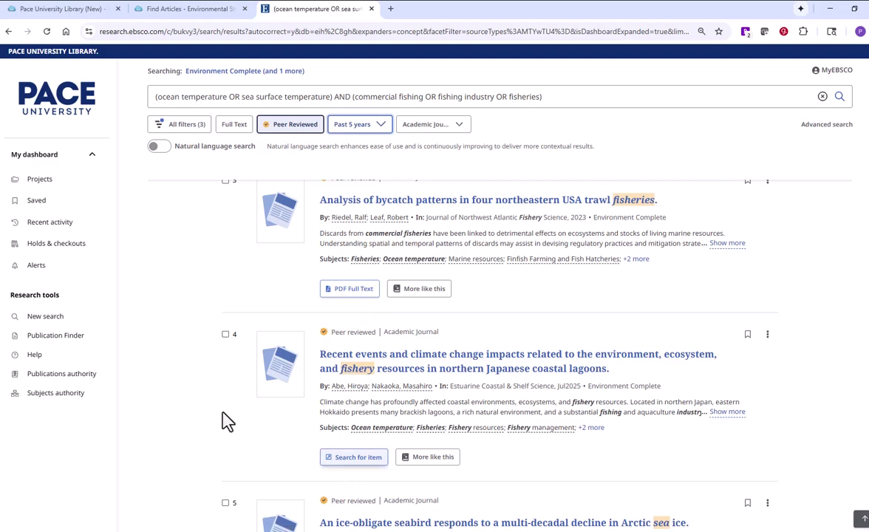
{"action": "scroll", "coordinate": [217, 417], "scroll_direction": "up", "scroll_amount": 5}
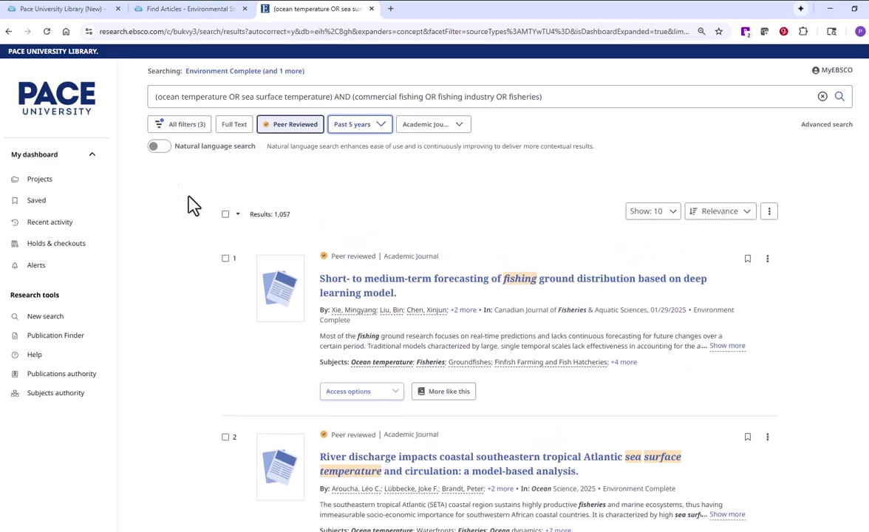
Open the About this Guide page of the Environmental Studies and Science guide and skim its welcome information.
{"action": "left_click", "coordinate": [181, 10]}
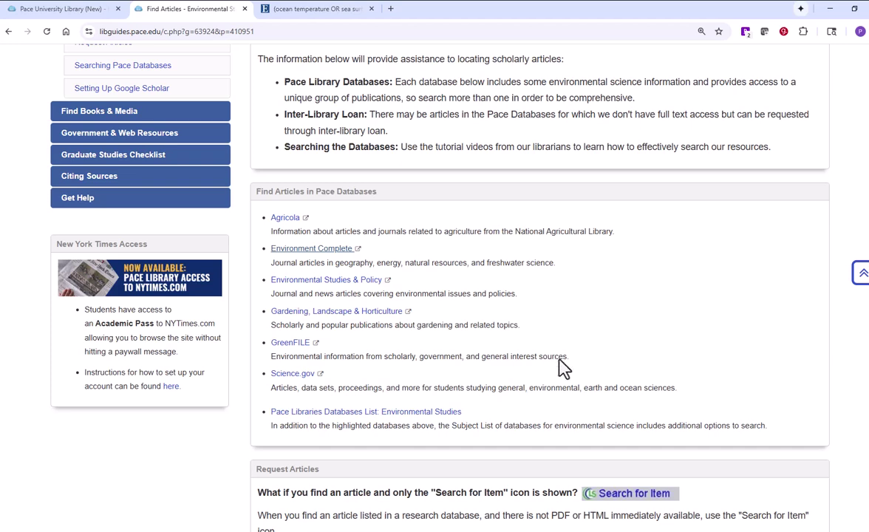
{"action": "scroll", "coordinate": [582, 386], "scroll_direction": "up", "scroll_amount": 3}
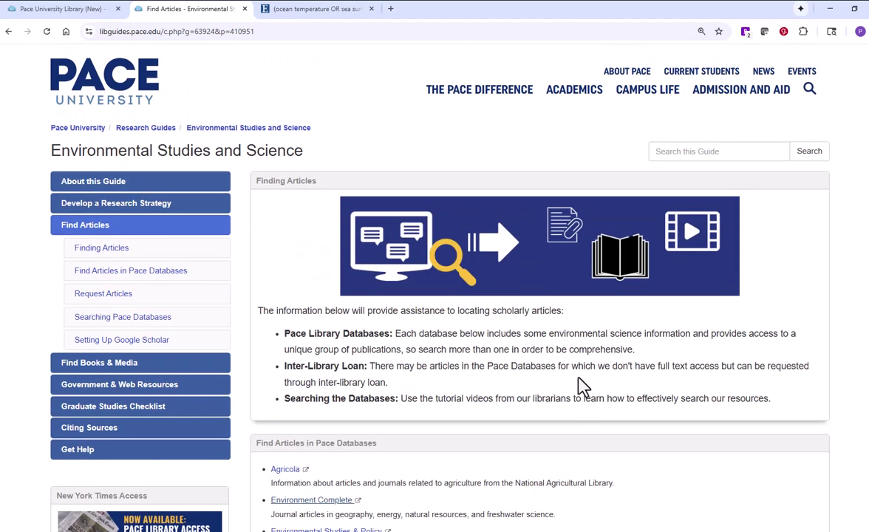
{"action": "left_click", "coordinate": [98, 187]}
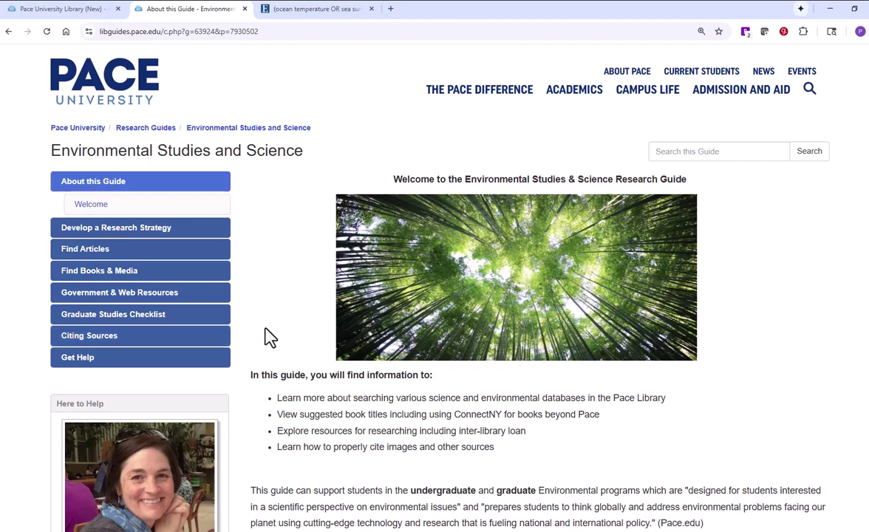
{"action": "scroll", "coordinate": [269, 338], "scroll_direction": "down", "scroll_amount": 3}
{"action": "scroll", "coordinate": [269, 337], "scroll_direction": "up", "scroll_amount": 3}
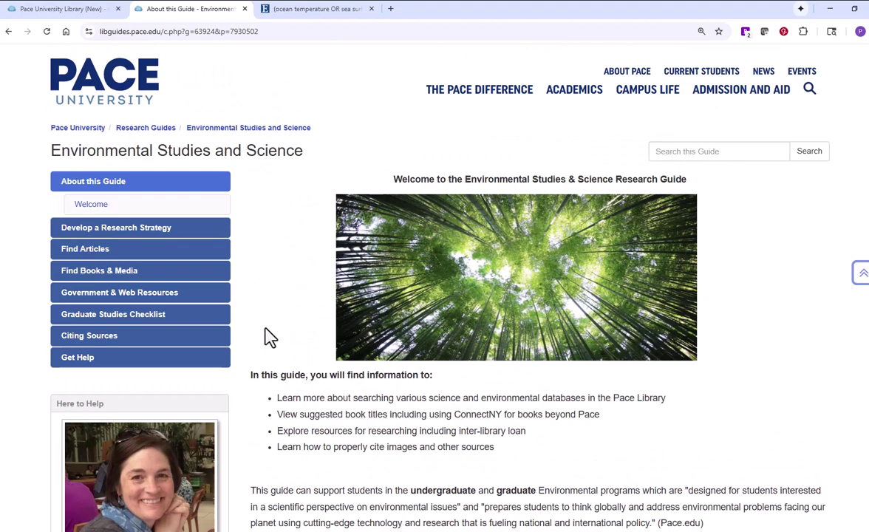